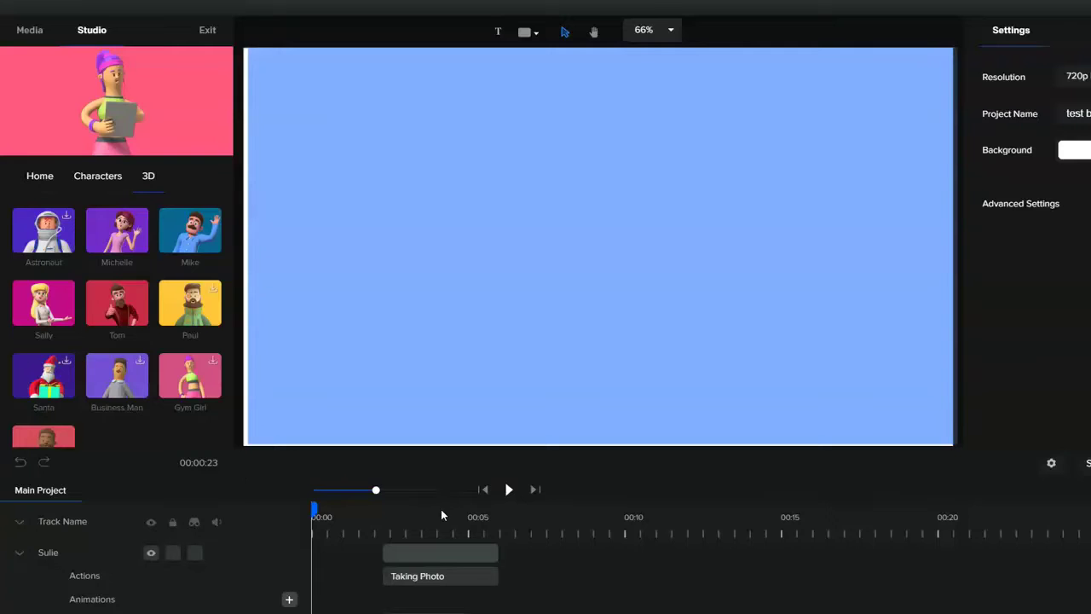
Play the soccer goal scene, stop on the Michelle 3D character, and rewind the timeline to 0
left_click(508, 491)
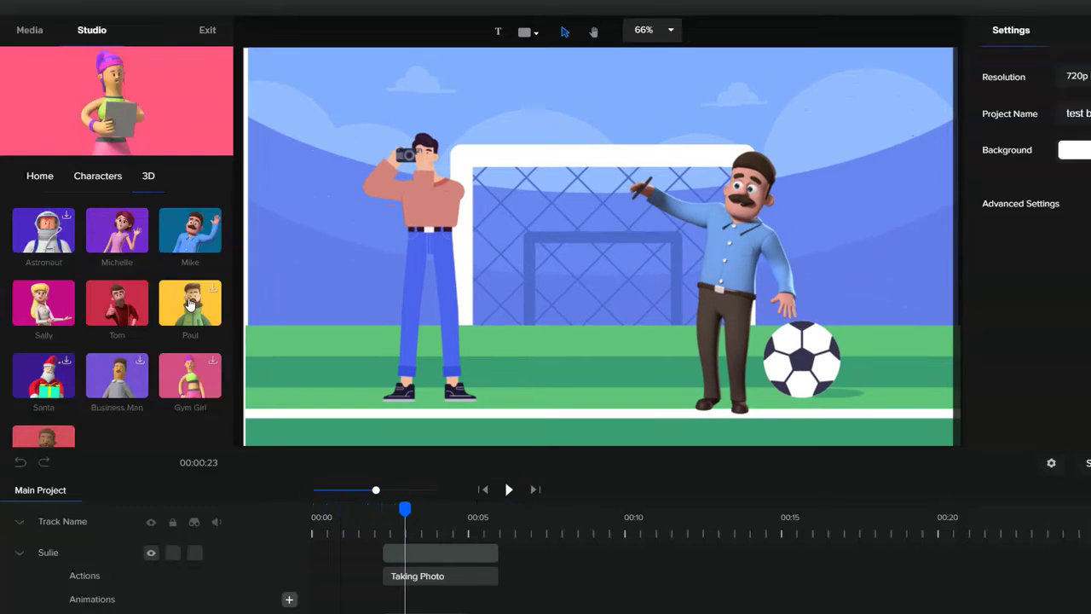
left_click(171, 217)
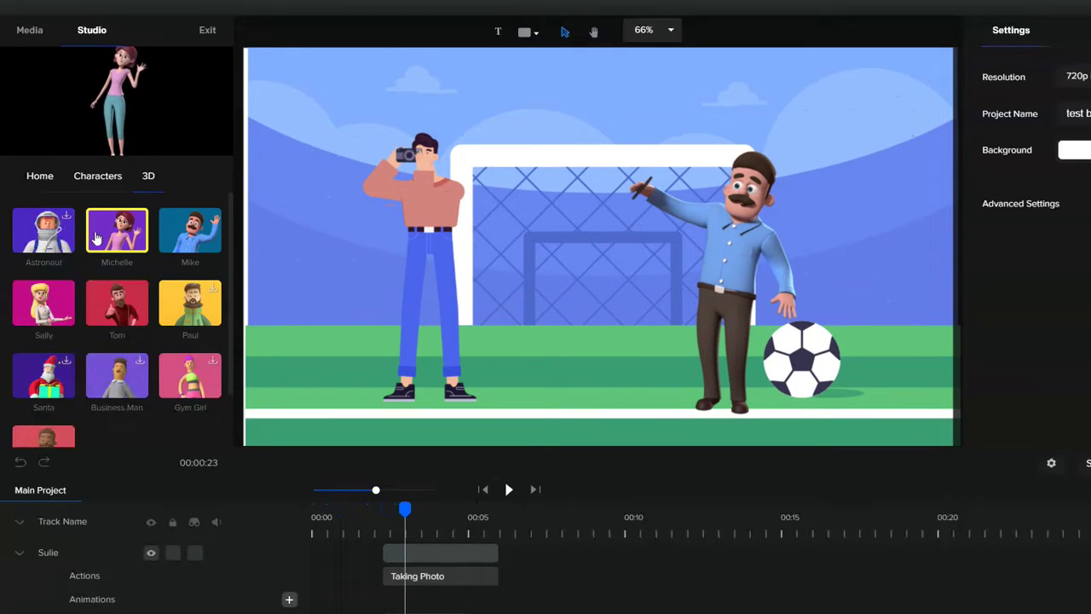
left_click_drag(402, 506, 249, 491)
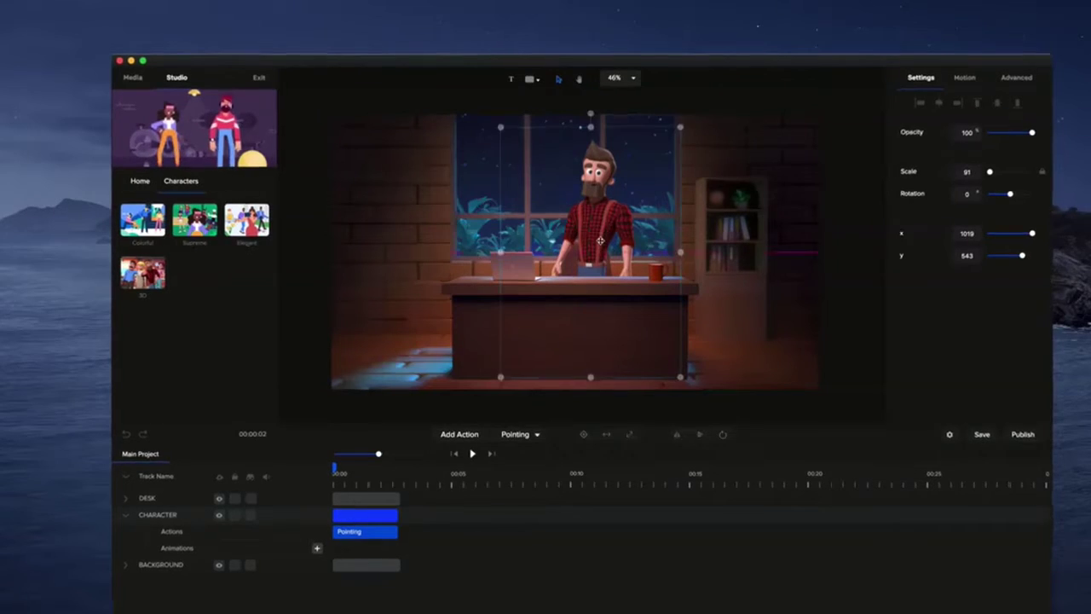
Nudge the desk character slightly and set its action to Thumbs Up
left_click_drag(600, 242, 595, 239)
left_click(515, 434)
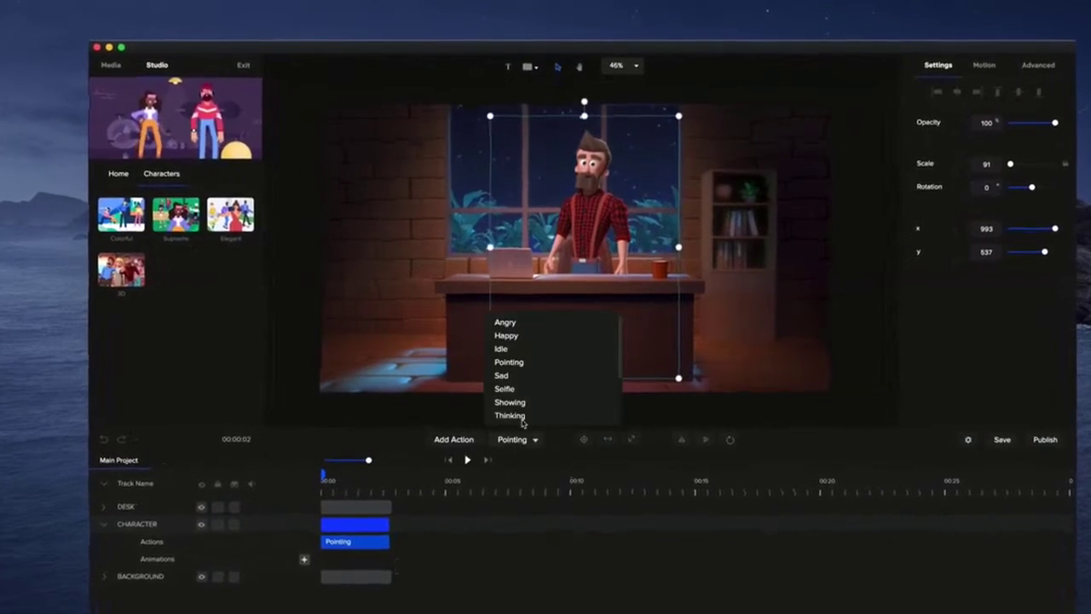
left_click(521, 373)
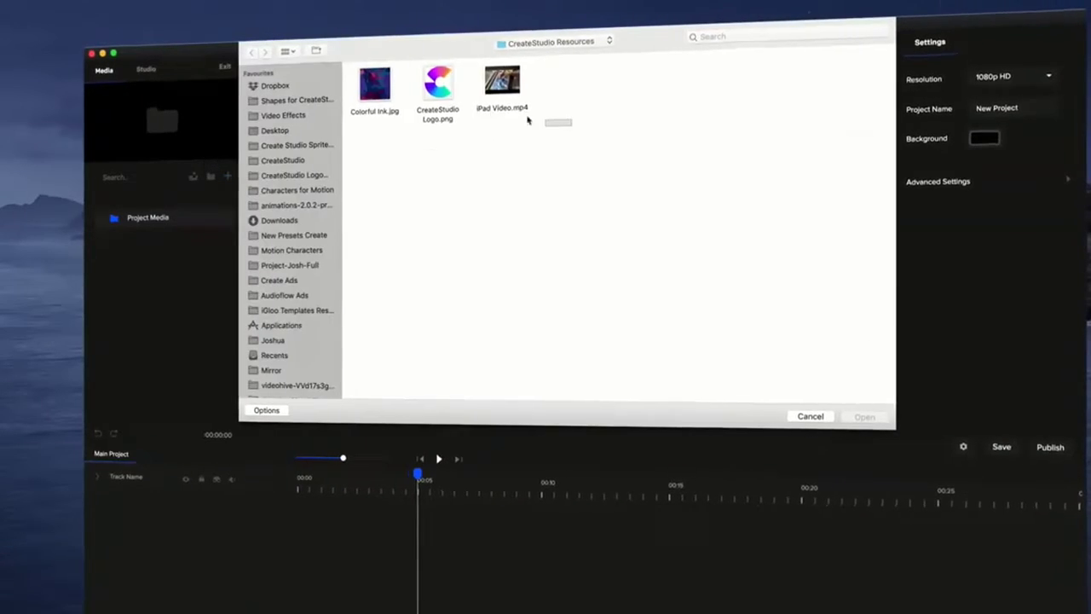
Import all three CreateStudio Resources files and add a text box
key("super+a")
left_click(866, 413)
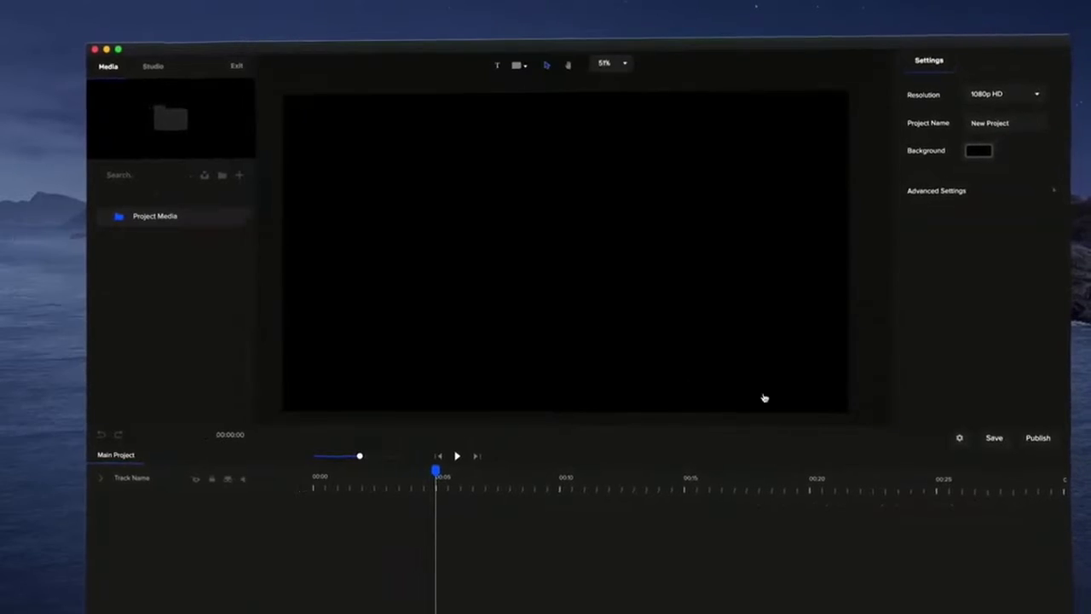
left_click(495, 66)
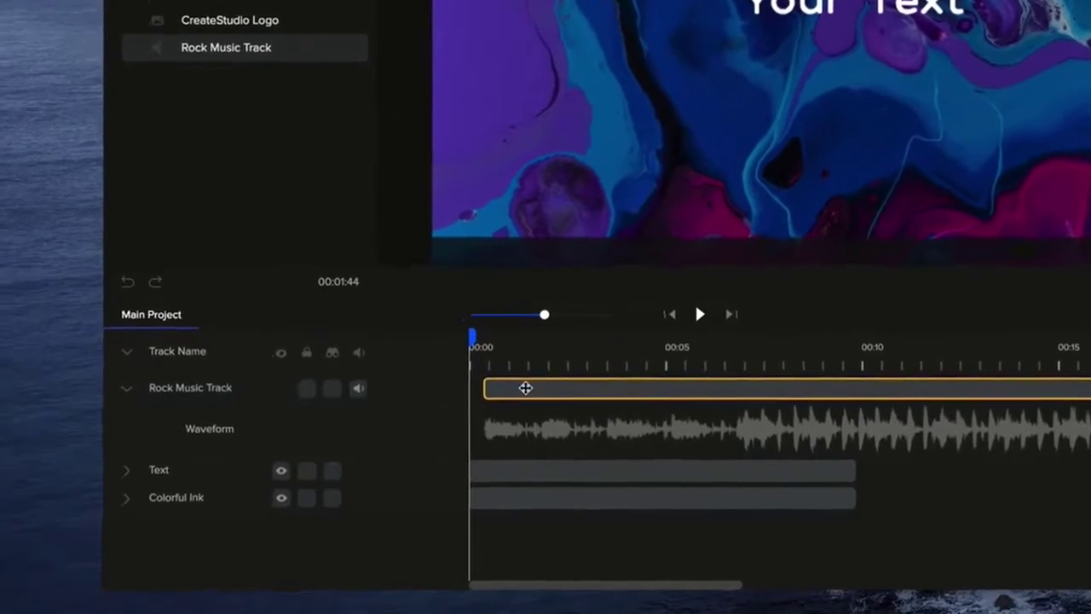
Place a YouTube template on the empty canvas and preview it
left_click(501, 386)
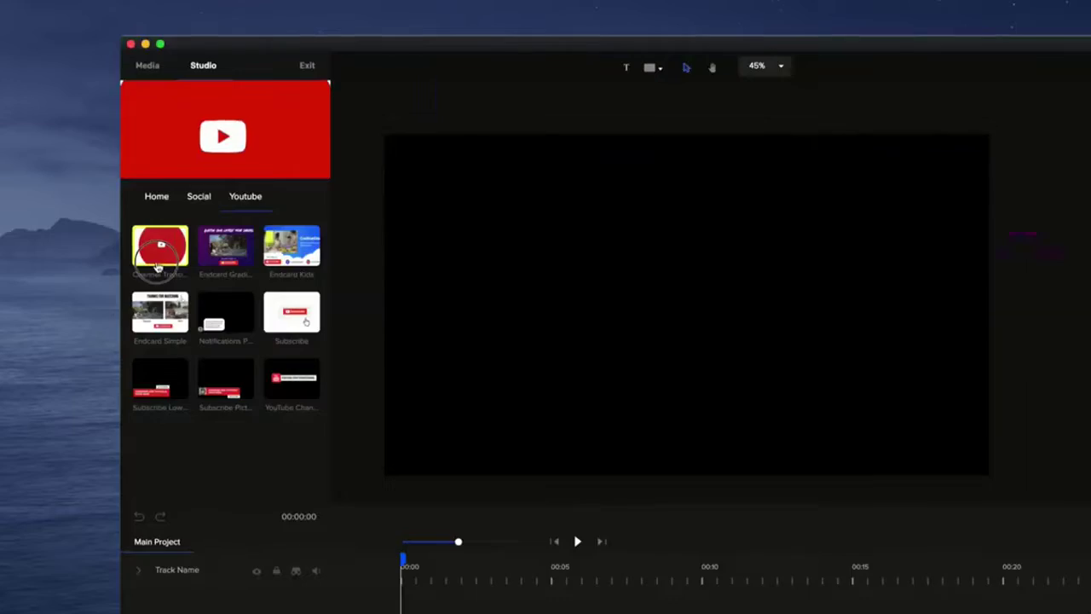
left_click_drag(161, 246, 554, 362)
left_click(523, 499)
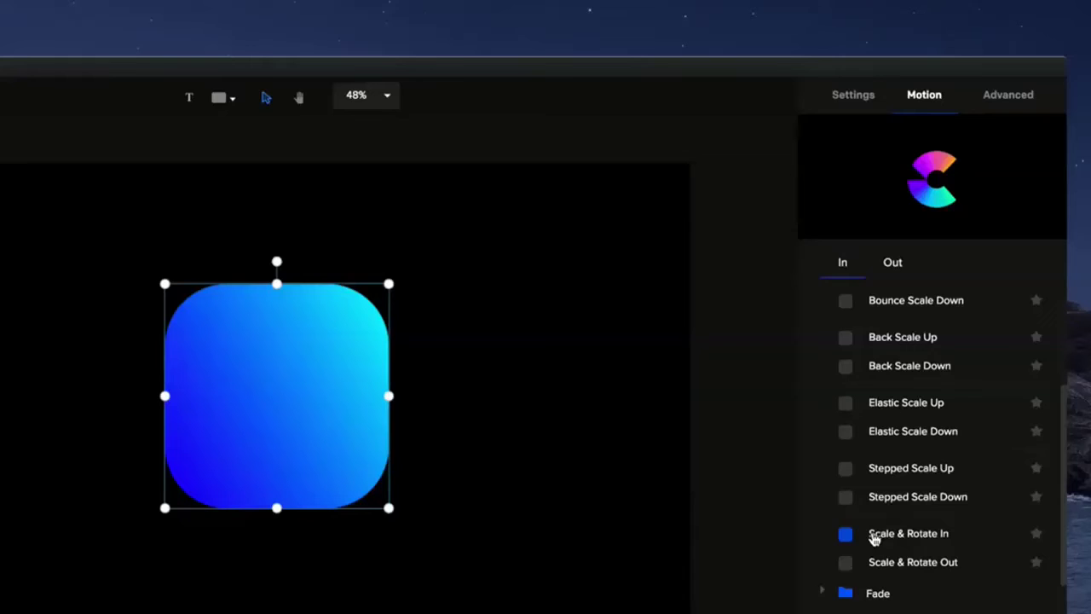
Give the gradient shape a Scale & Rotate Out animation with rotation enabled, and preview it
left_click(846, 564)
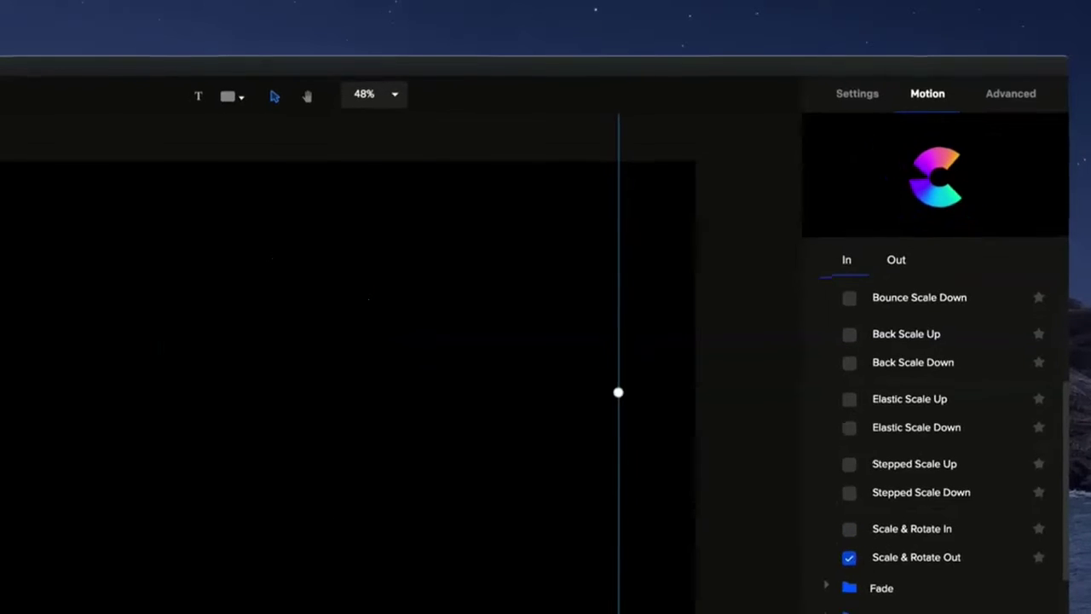
left_click(366, 553)
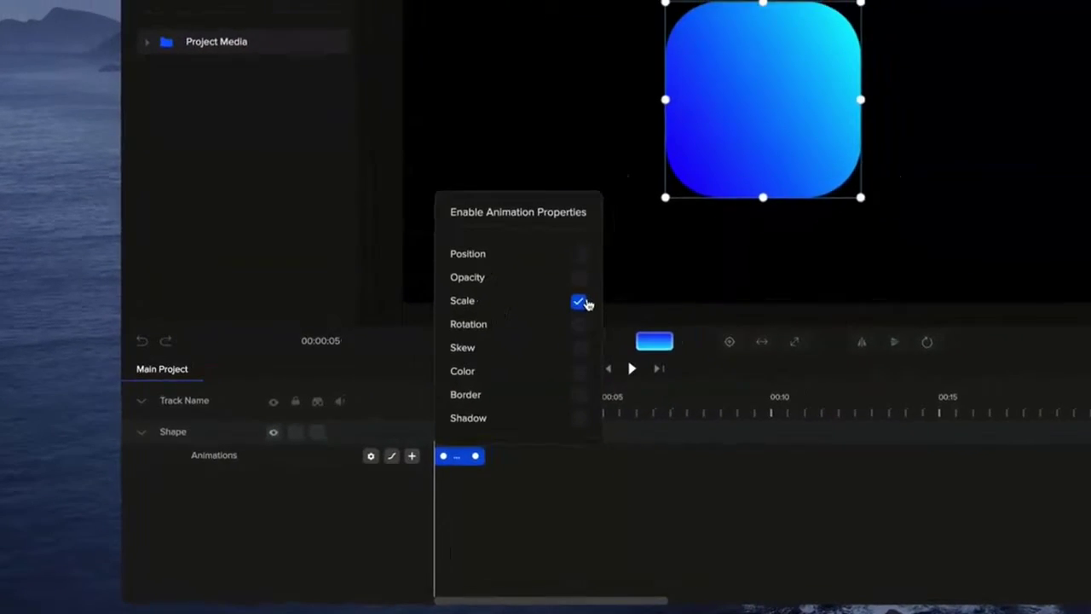
left_click(580, 323)
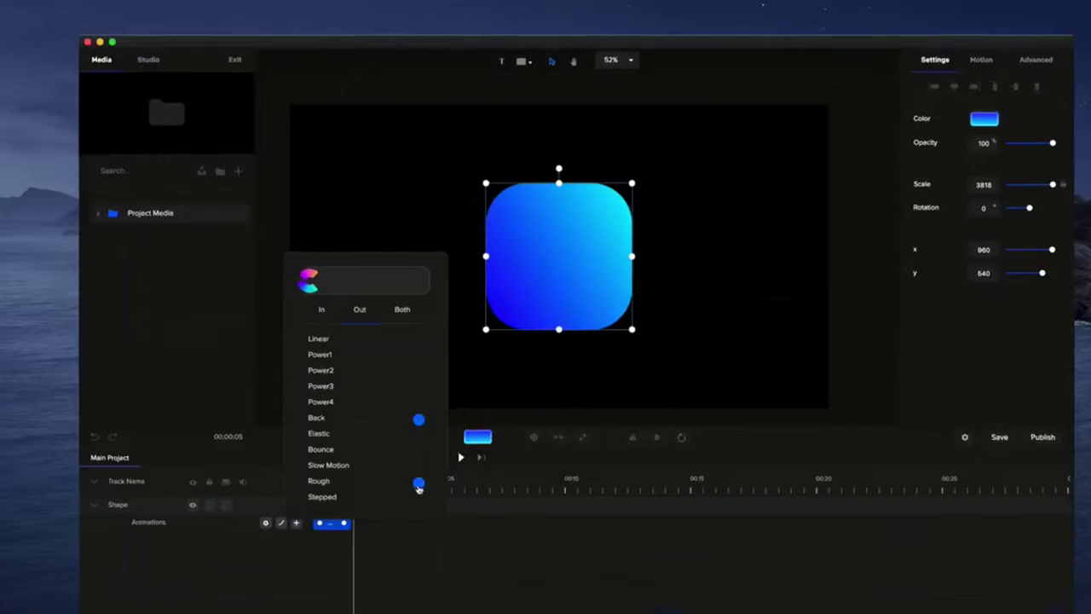
left_click(412, 569)
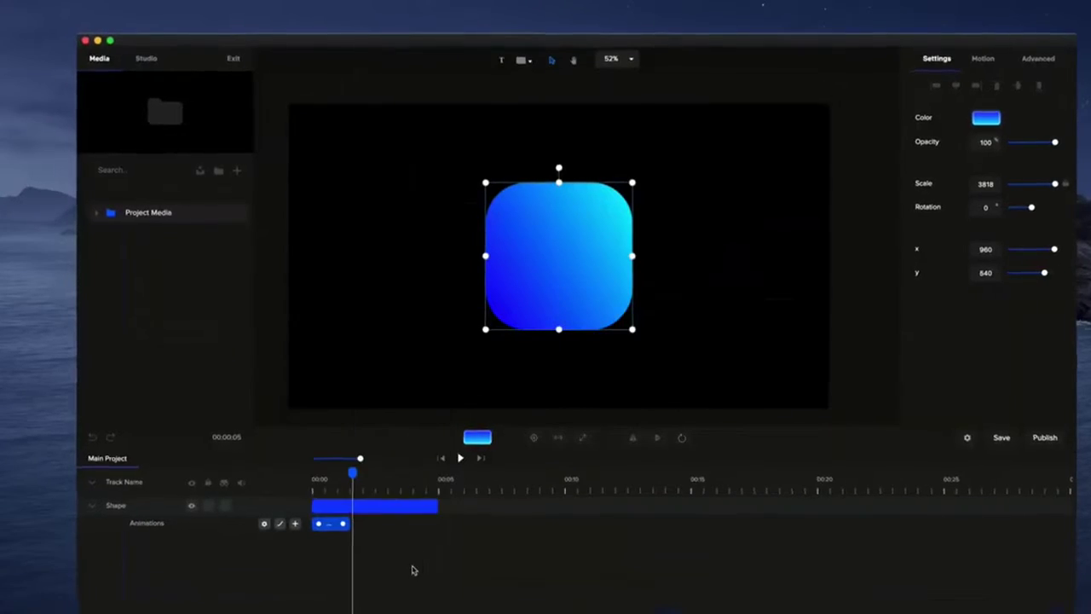
left_click(458, 459)
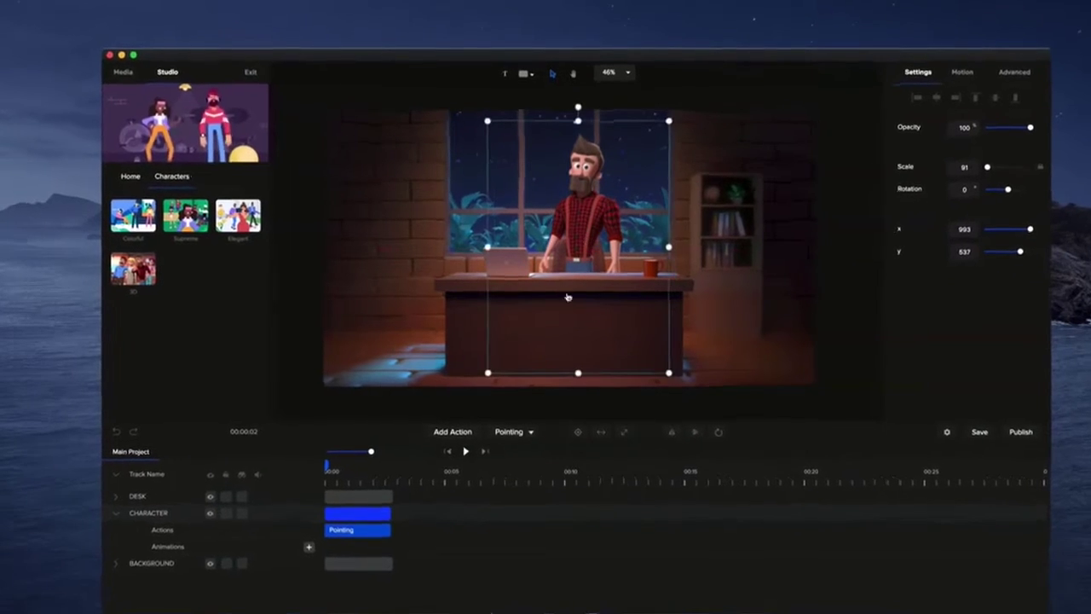
Set the desk character's action to Thumbs Up
left_click(511, 432)
scroll(509, 384, "down", 3)
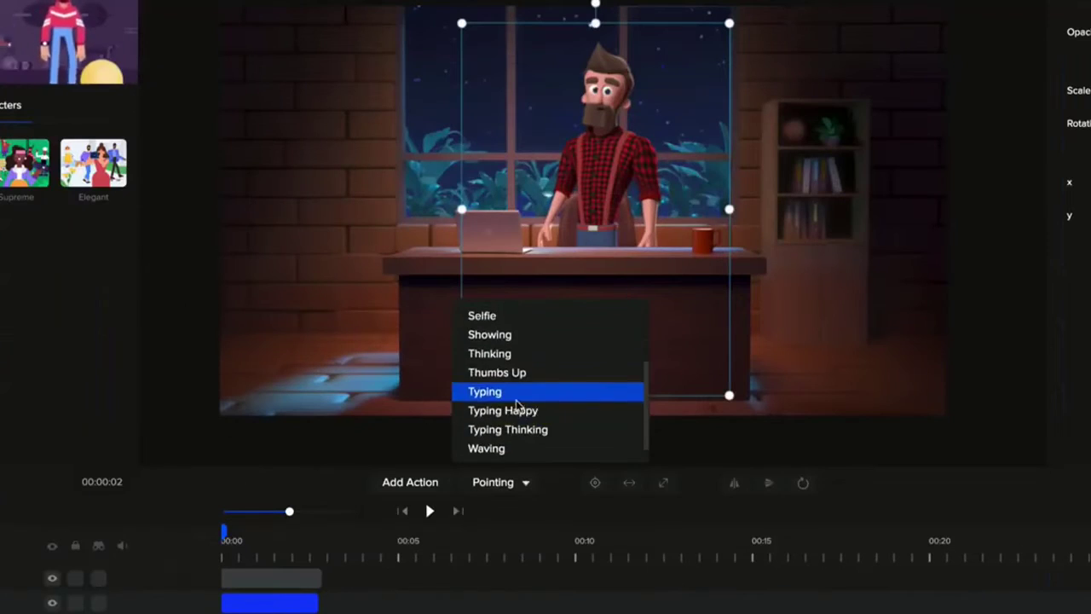
left_click(525, 361)
Preview the Thumbs Up animation, switch to Facebook & Instagram resolution, and publish the video
left_click(429, 511)
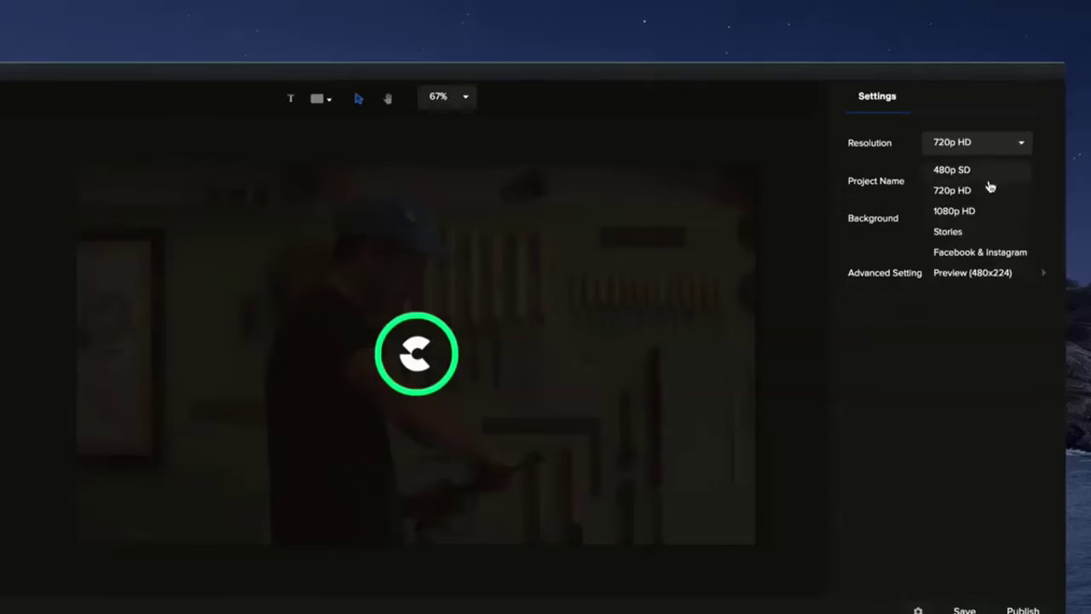
left_click(977, 253)
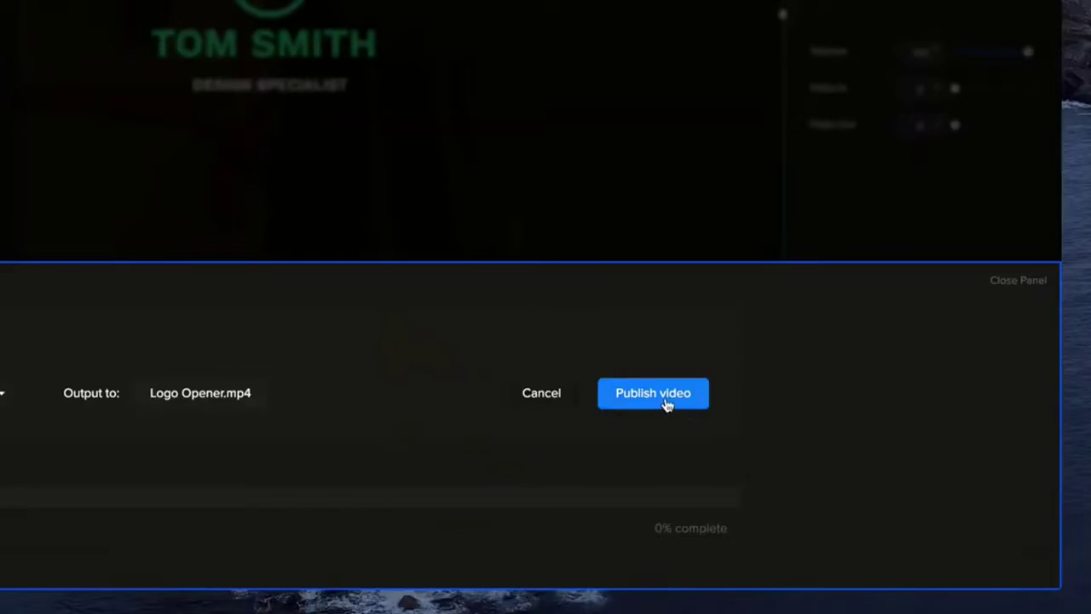
left_click(653, 393)
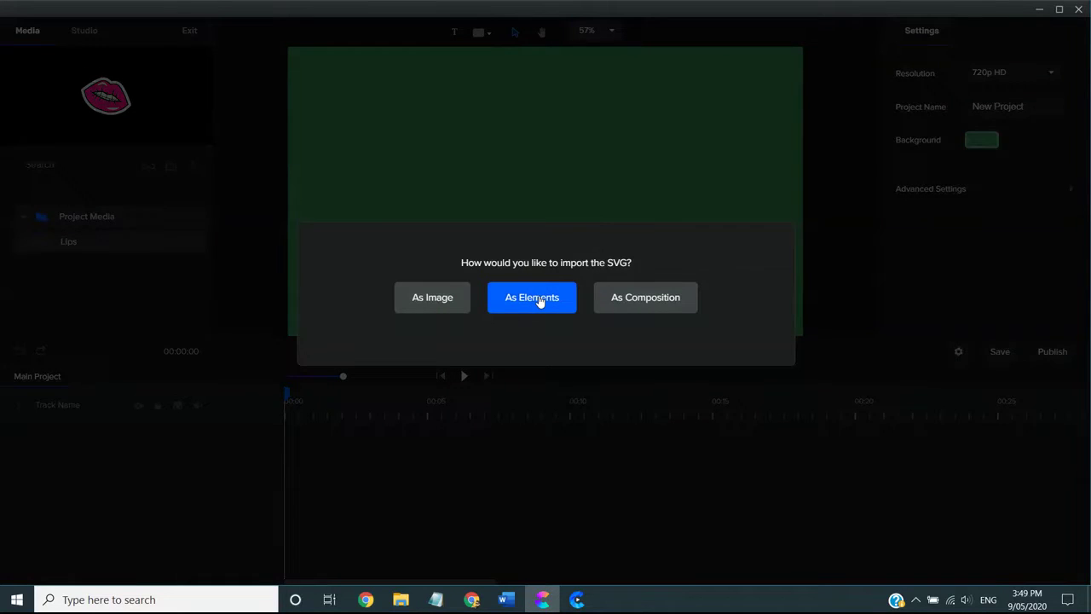
Import the Lips SVG as elements, scale it up, and re-centre it on the green canvas
left_click(539, 298)
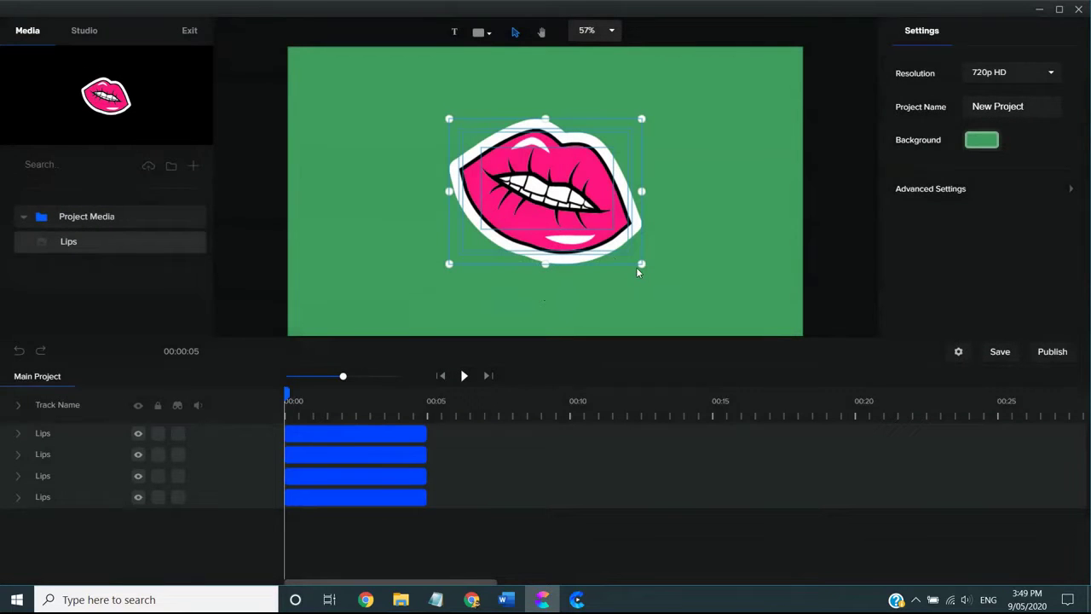
left_click_drag(641, 264, 912, 410)
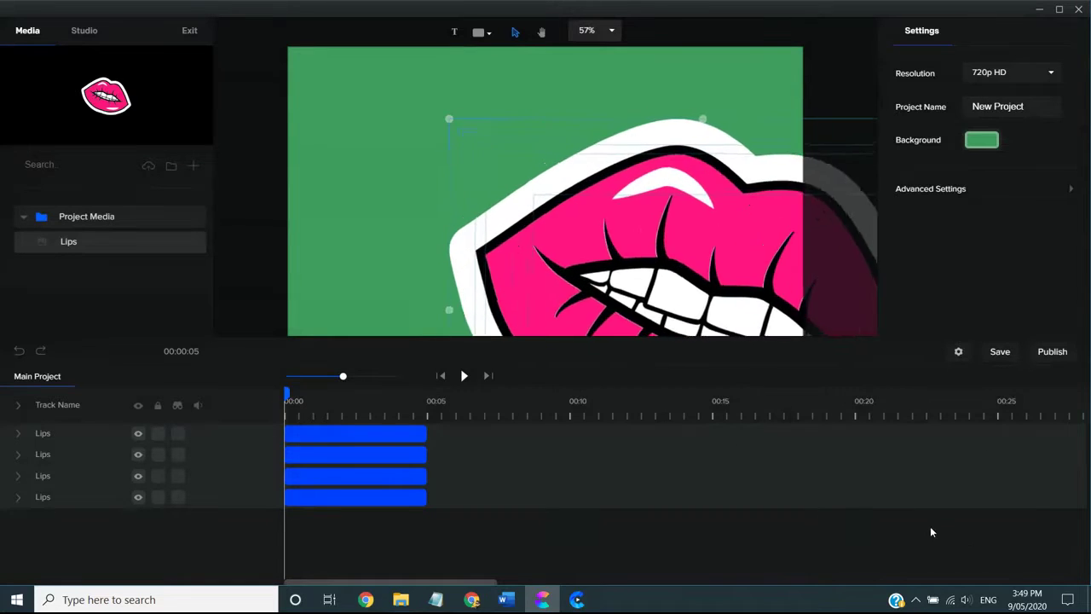
left_click_drag(646, 268, 554, 211)
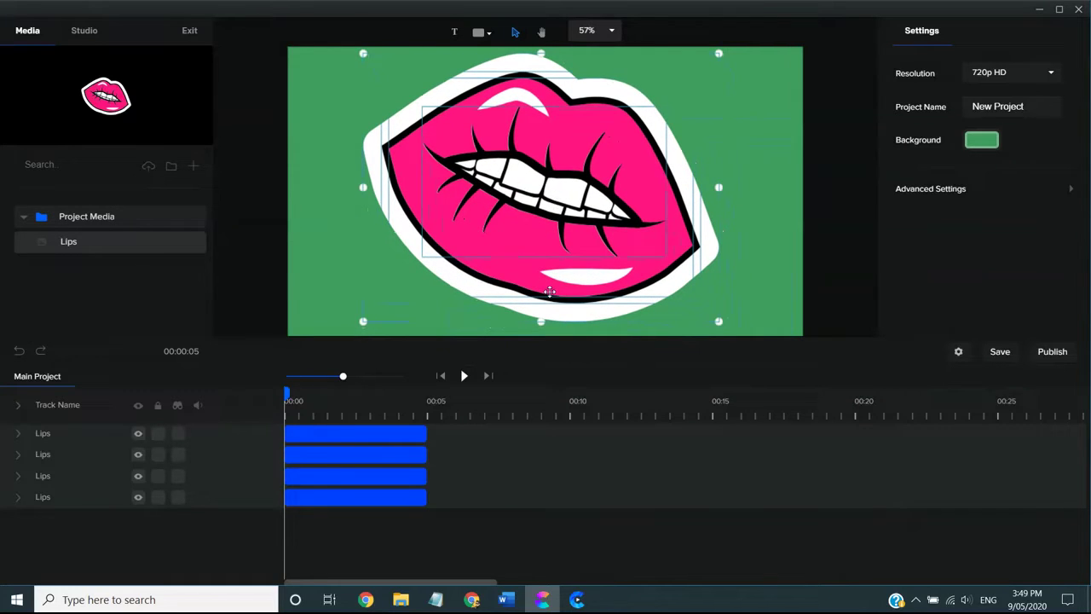
left_click_drag(391, 497, 368, 424)
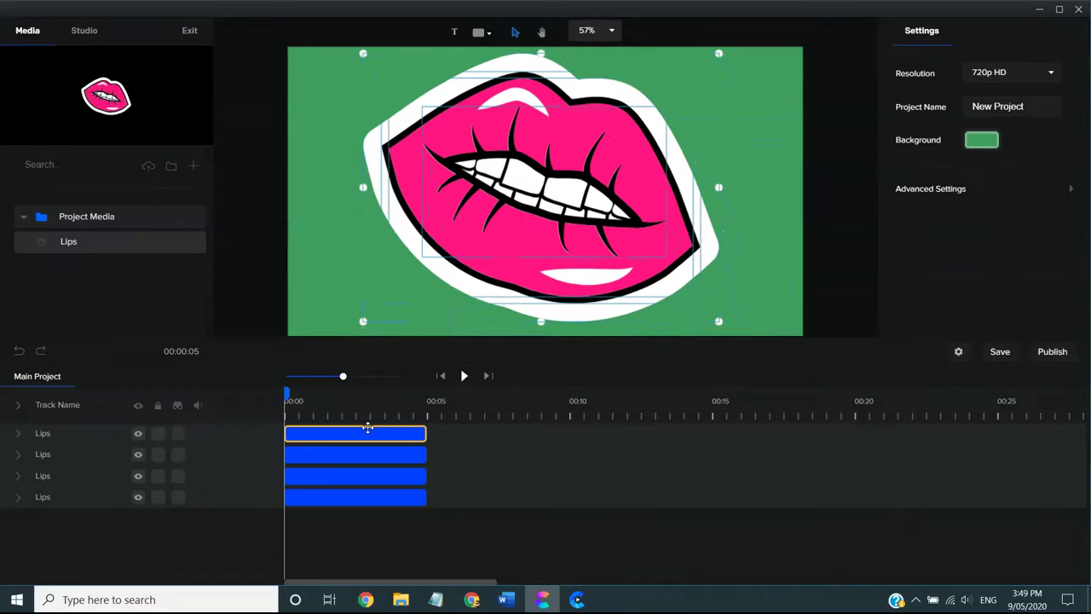
Step through the four Lips layers and select the pink lip fill layer
left_click(367, 431)
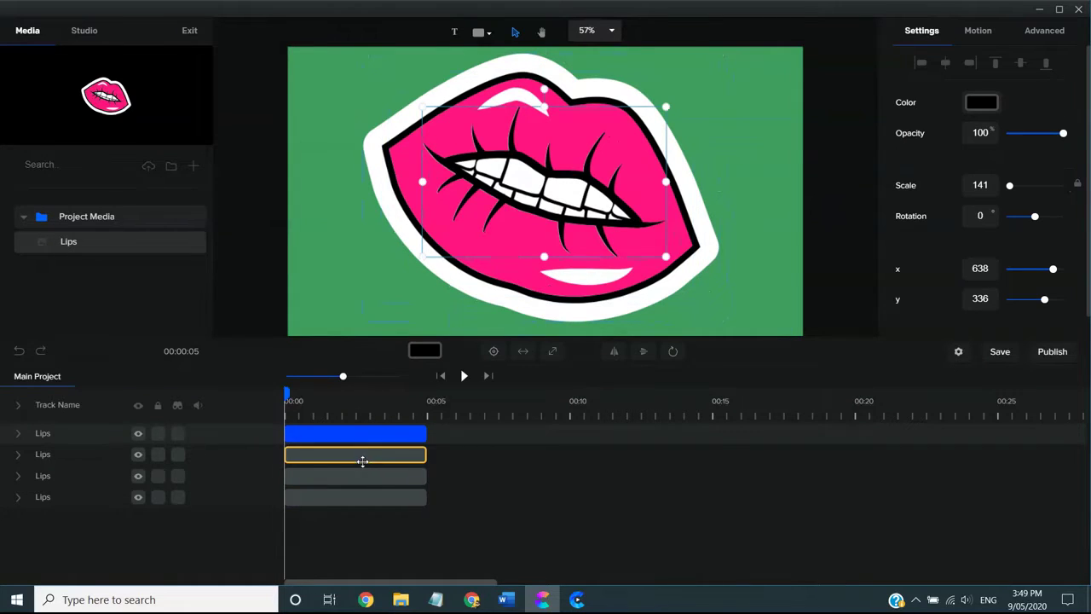
left_click(362, 459)
left_click(361, 486)
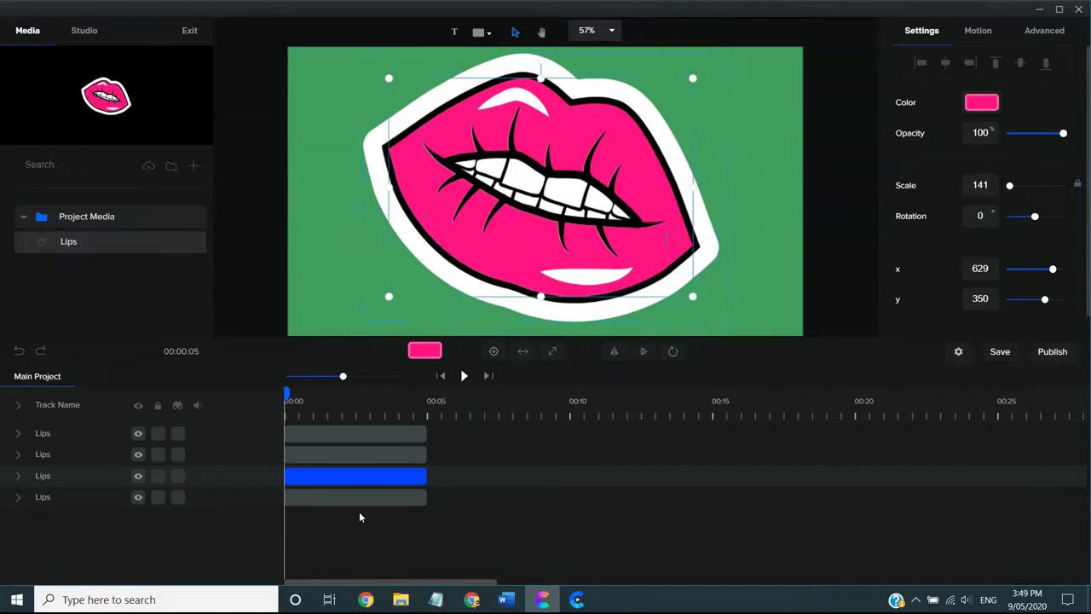
left_click(361, 495)
left_click(362, 482)
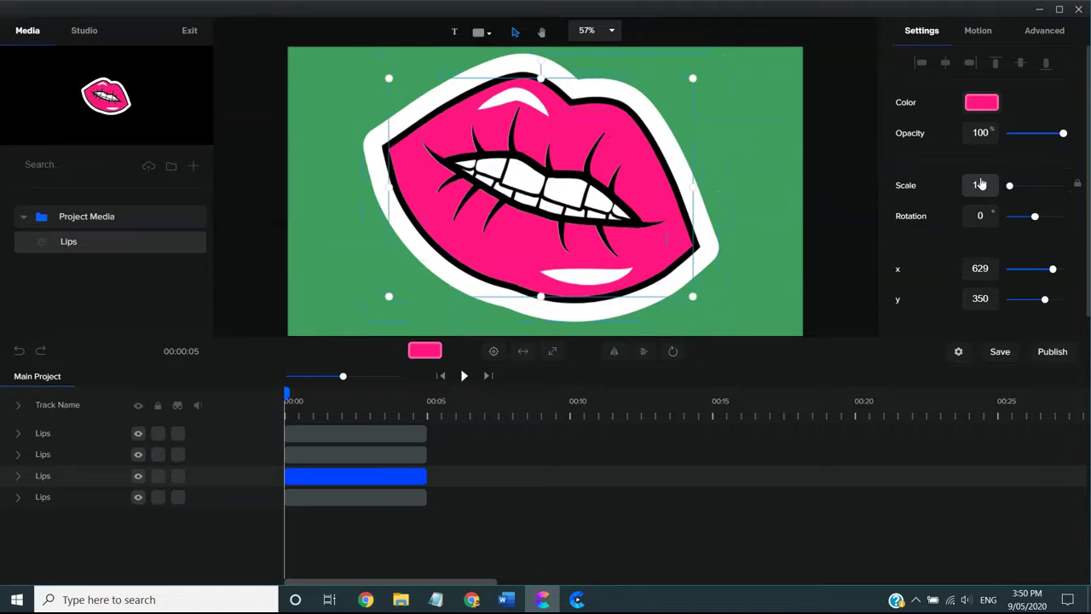
Recolour the lips fill, trying light blue and greyish blue before settling on green #53924B
left_click(986, 107)
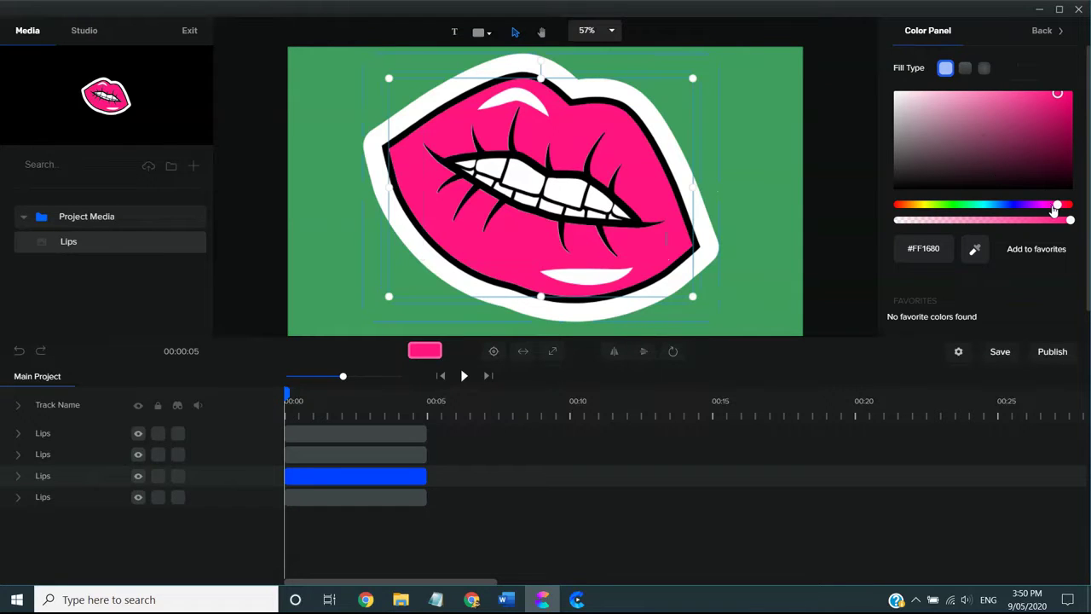
left_click_drag(1055, 212, 991, 212)
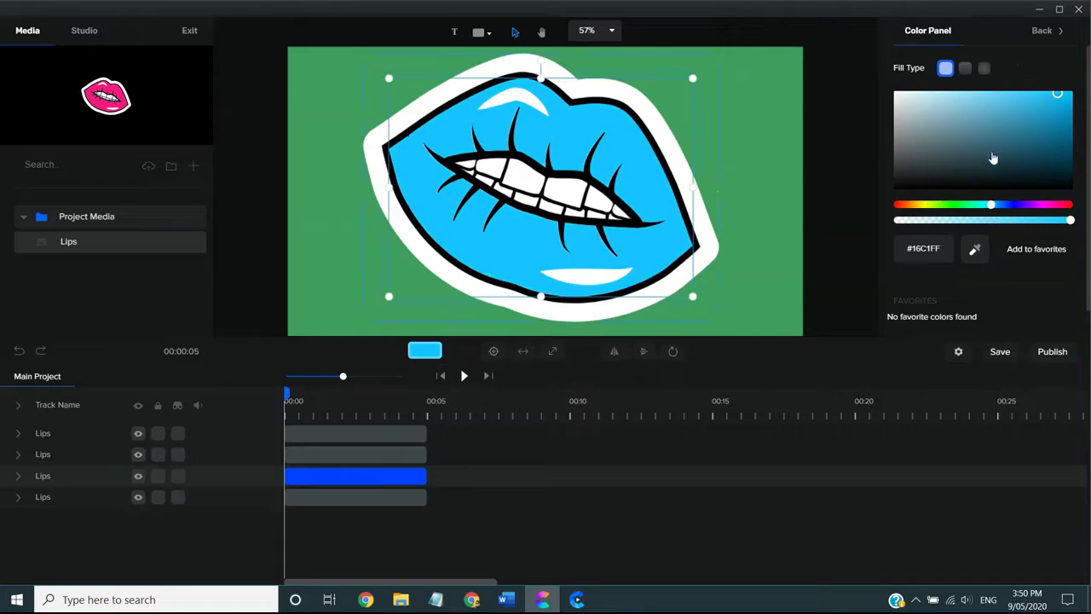
left_click_drag(993, 158, 981, 135)
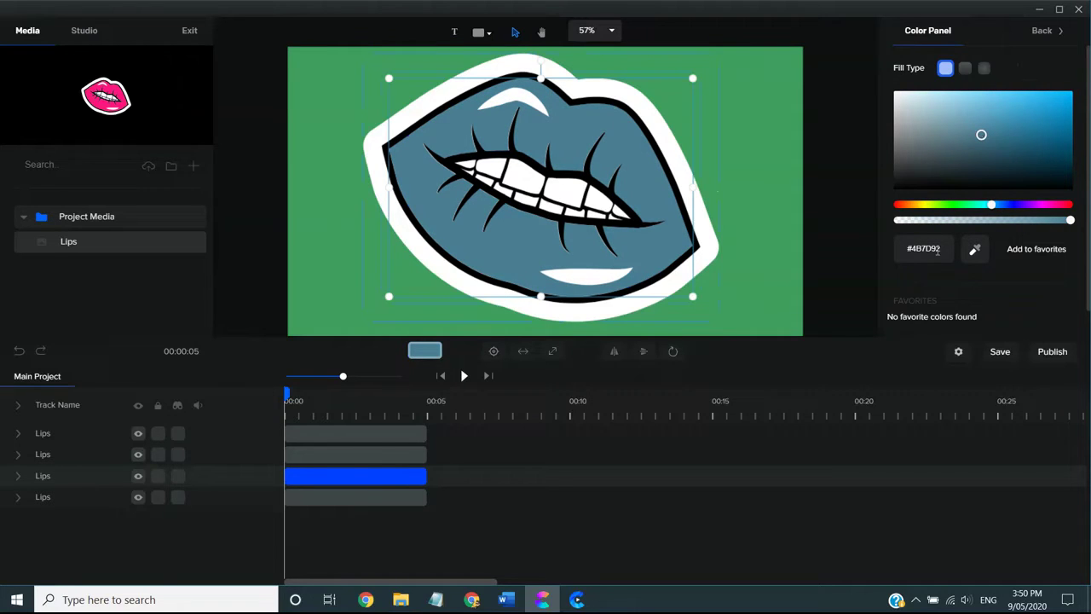
left_click_drag(987, 209, 1025, 211)
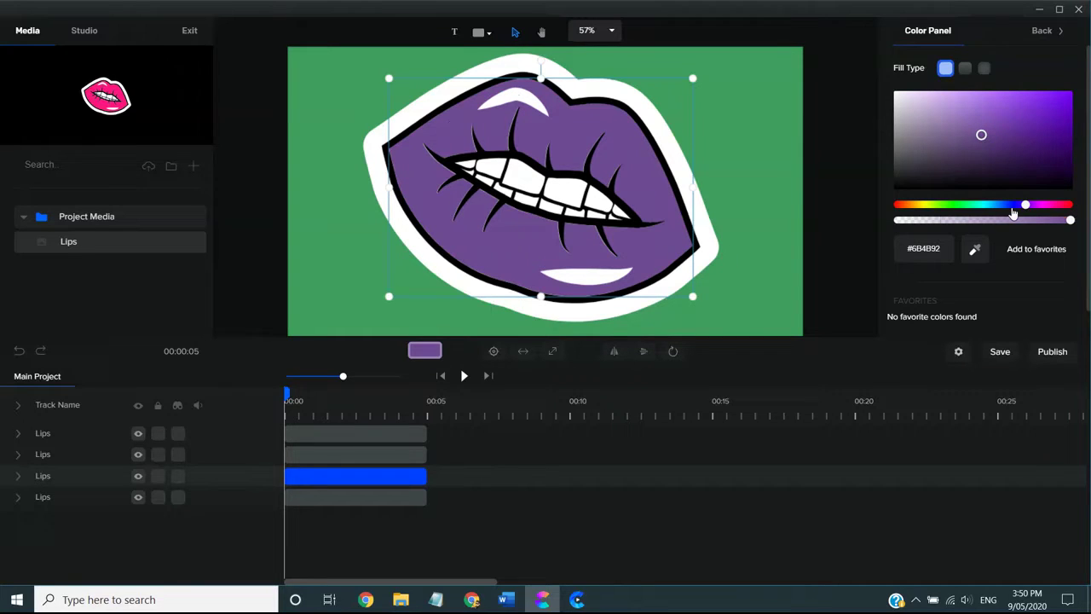
left_click_drag(1012, 213, 968, 215)
mouse_move(543, 601)
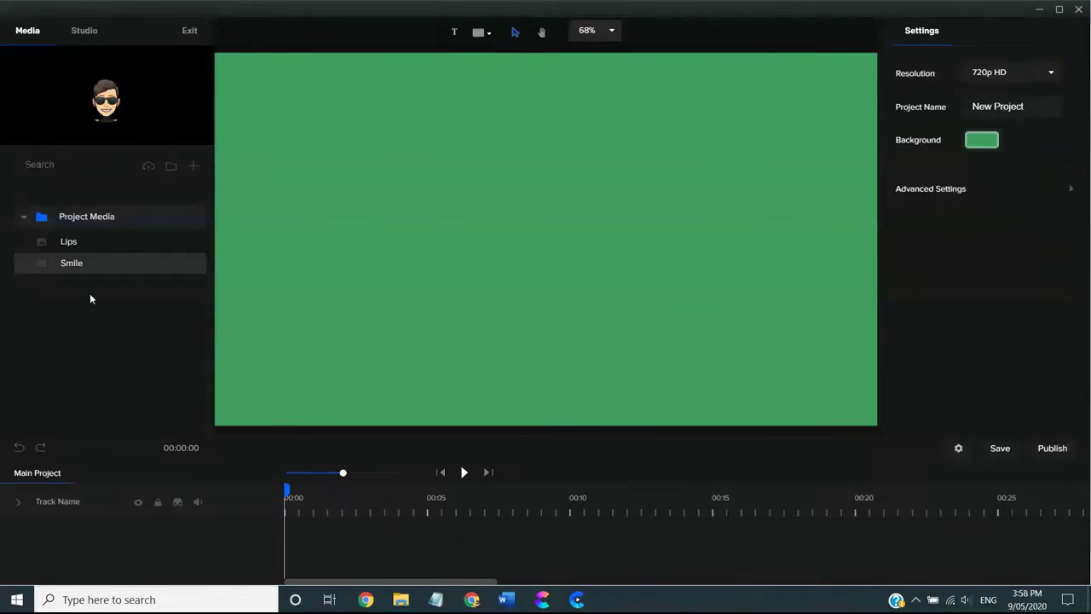
Place the Smile avatar on the canvas, enlarge it to about 137%, and shift it up
left_click_drag(71, 265, 527, 228)
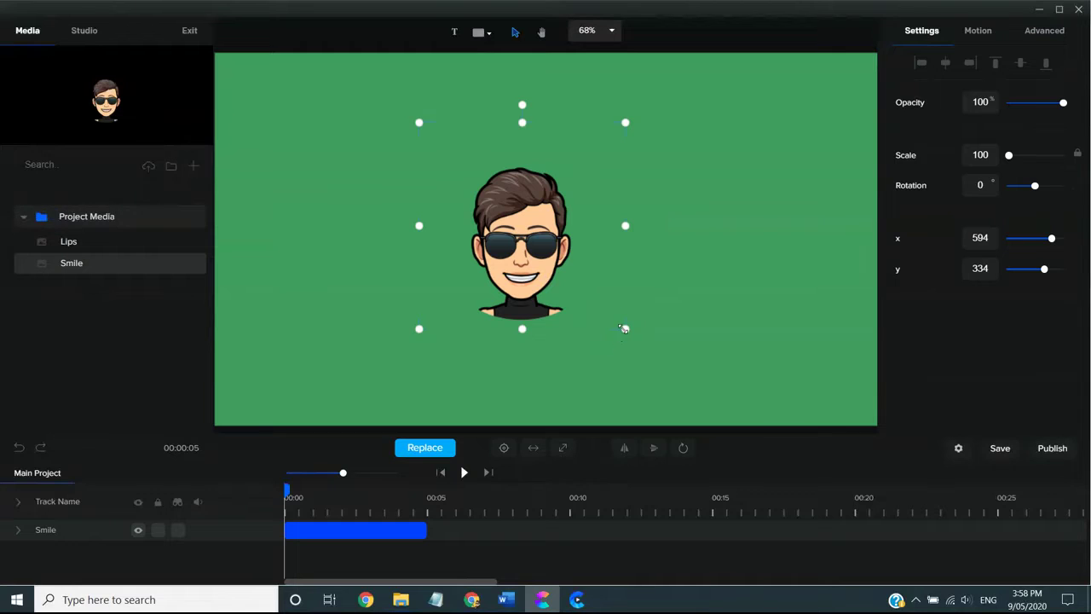
left_click_drag(623, 329, 684, 397)
left_click_drag(560, 322, 552, 286)
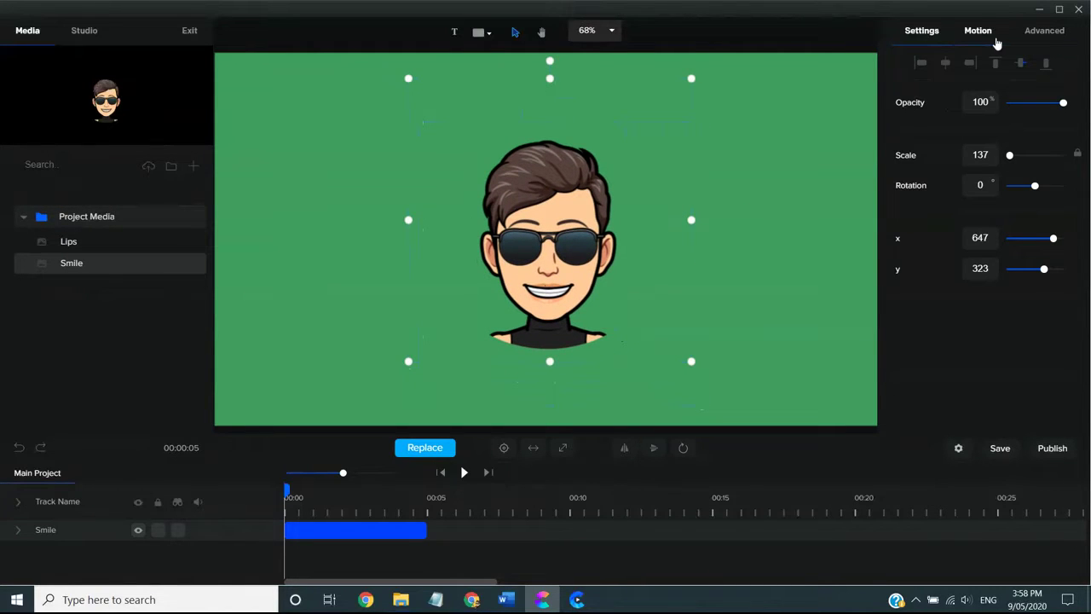
Try a Slide Left entrance animation on the avatar and preview it
left_click(994, 39)
scroll(980, 379, "down", 5)
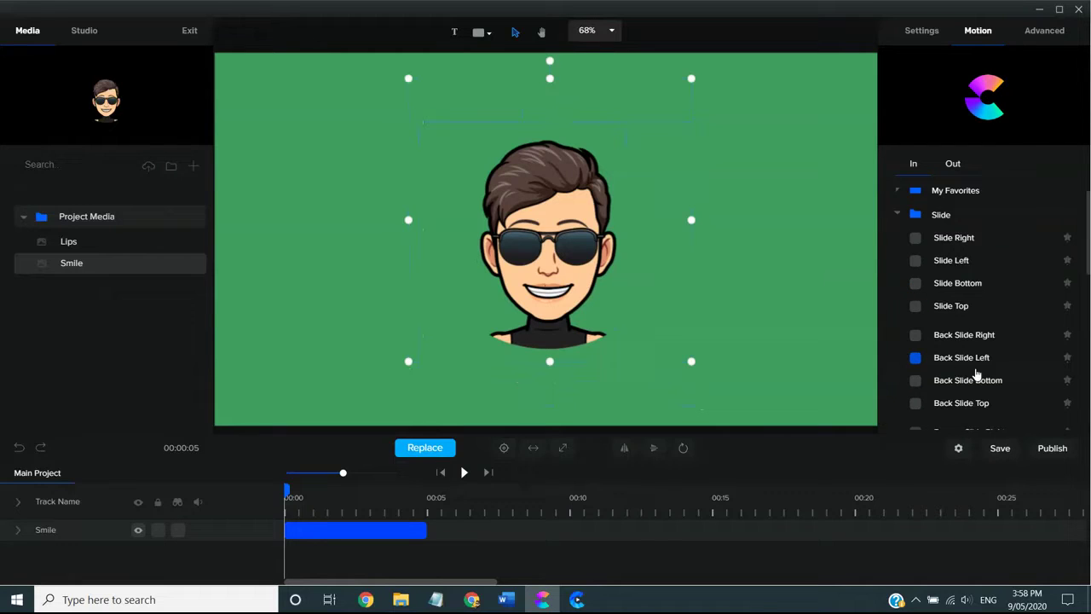
scroll(976, 390, "up", 5)
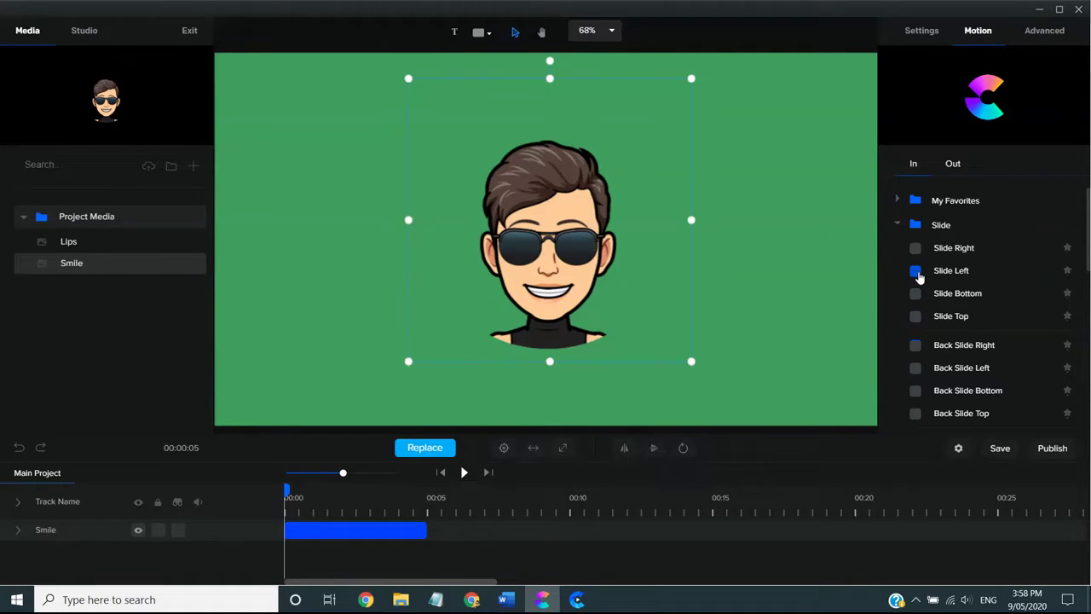
left_click(915, 271)
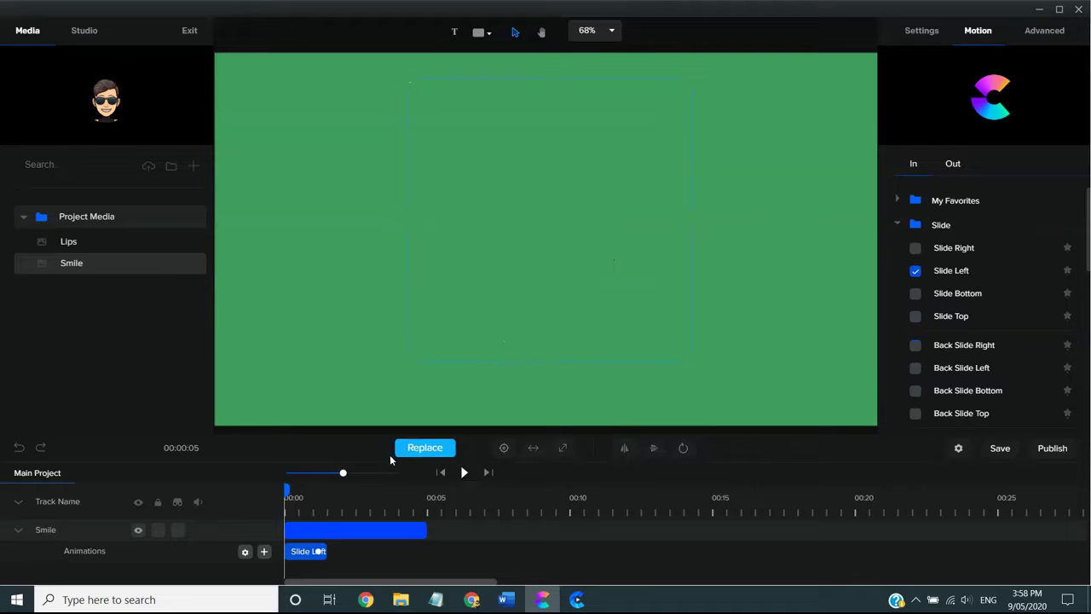
left_click(466, 473)
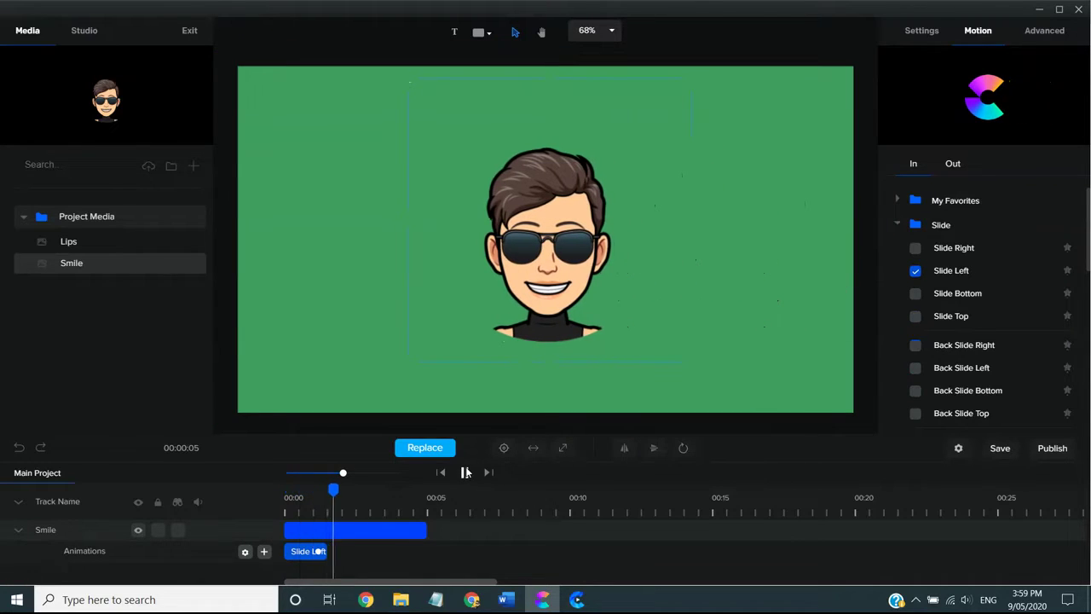
left_click(916, 273)
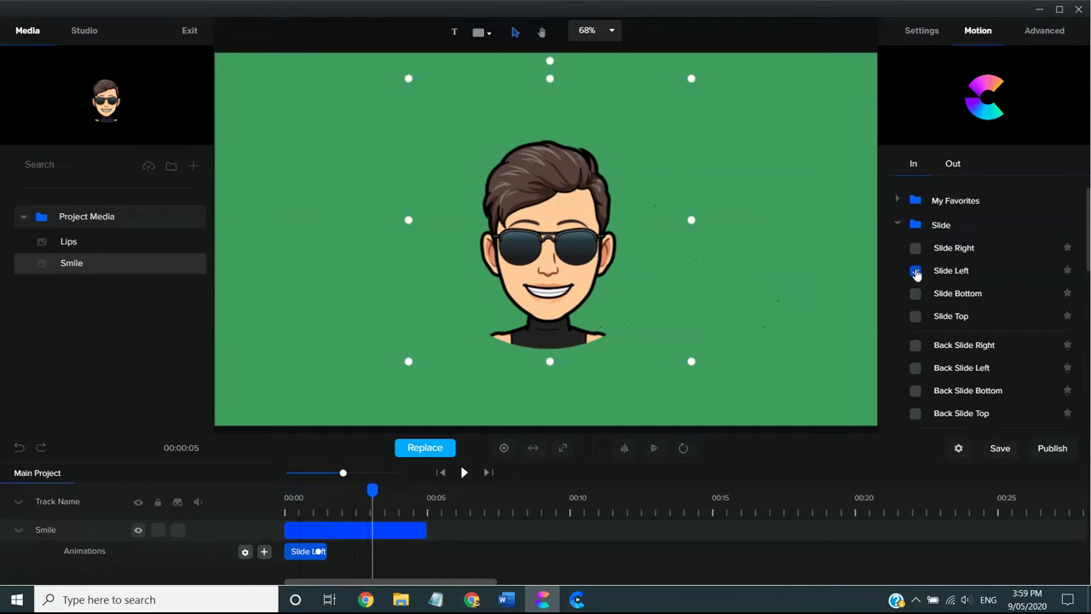
Switch the entrance to Bounce Slide Bottom and preview it from the start
scroll(914, 290, "down", 3)
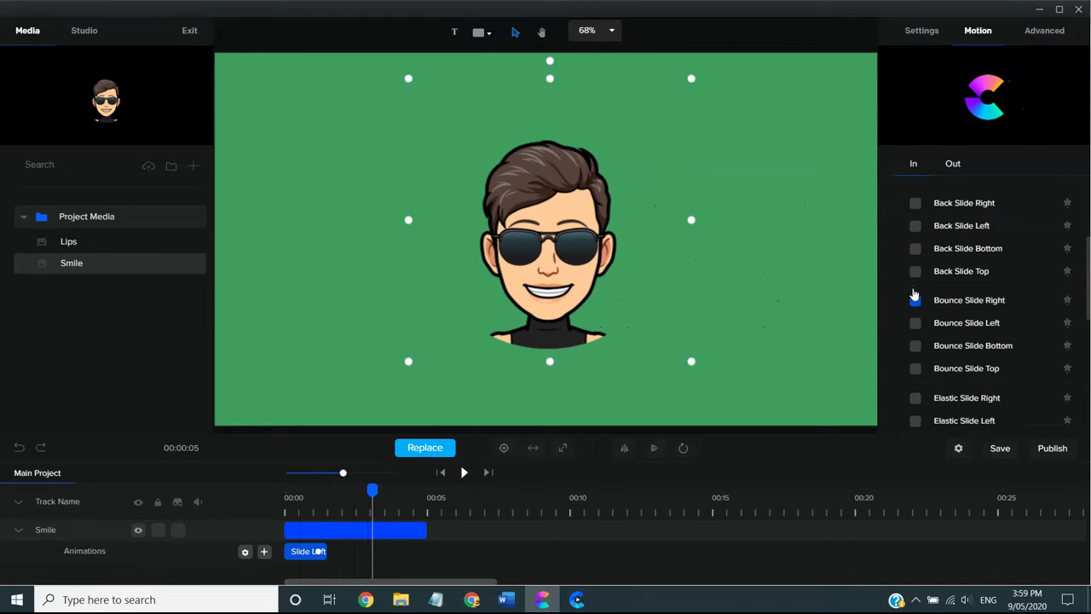
left_click(915, 348)
left_click_drag(372, 488, 237, 480)
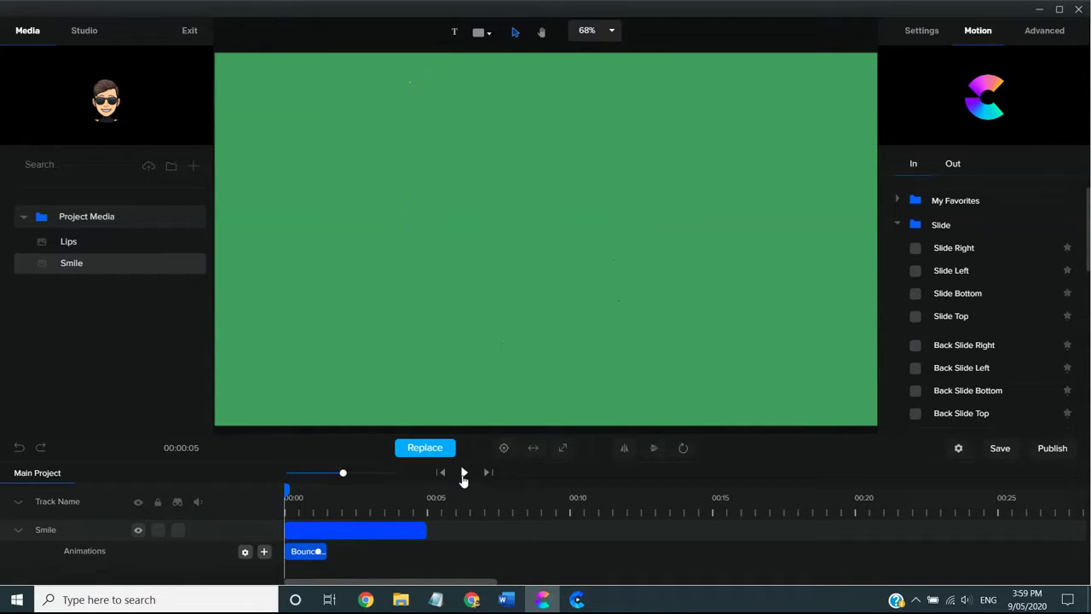
left_click(462, 474)
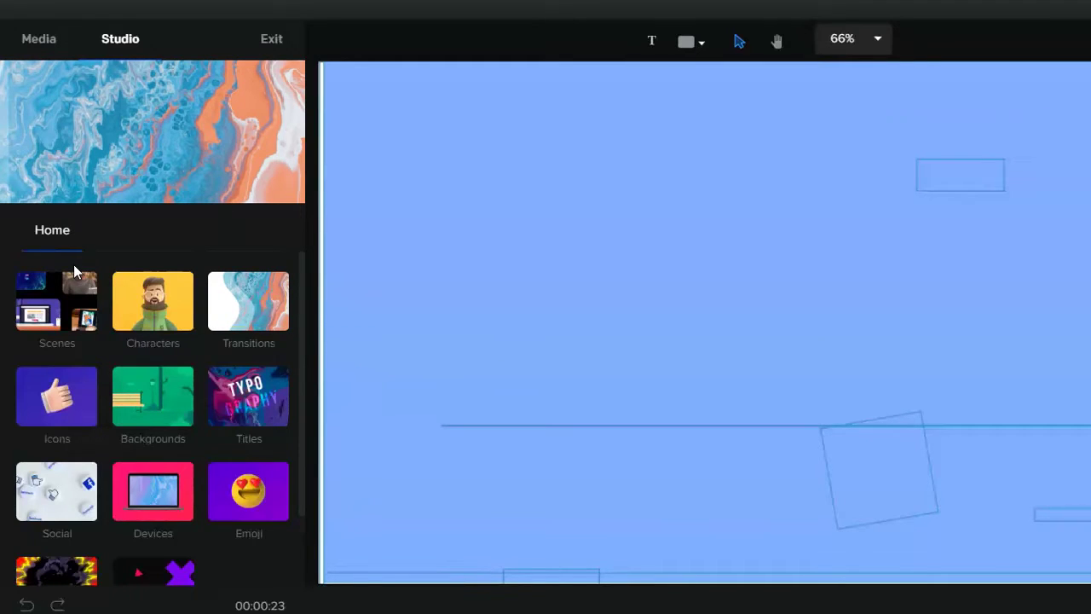
Browse the Characters category and its 3D characters collection
left_click(140, 306)
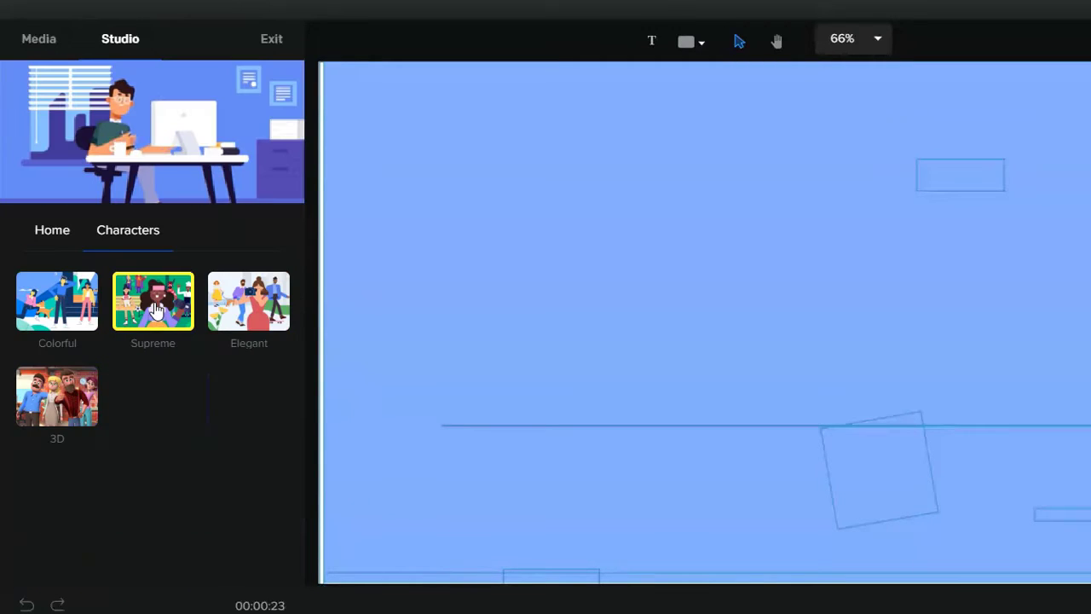
left_click(73, 394)
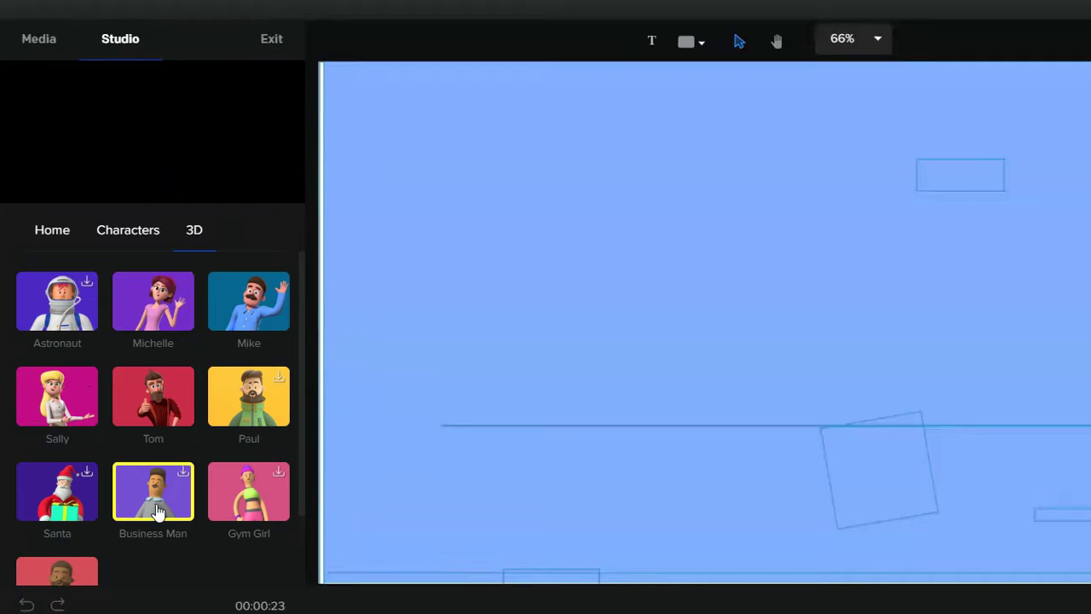
mouse_move(170, 482)
scroll(169, 483, "down", 1)
scroll(136, 426, "up", 1)
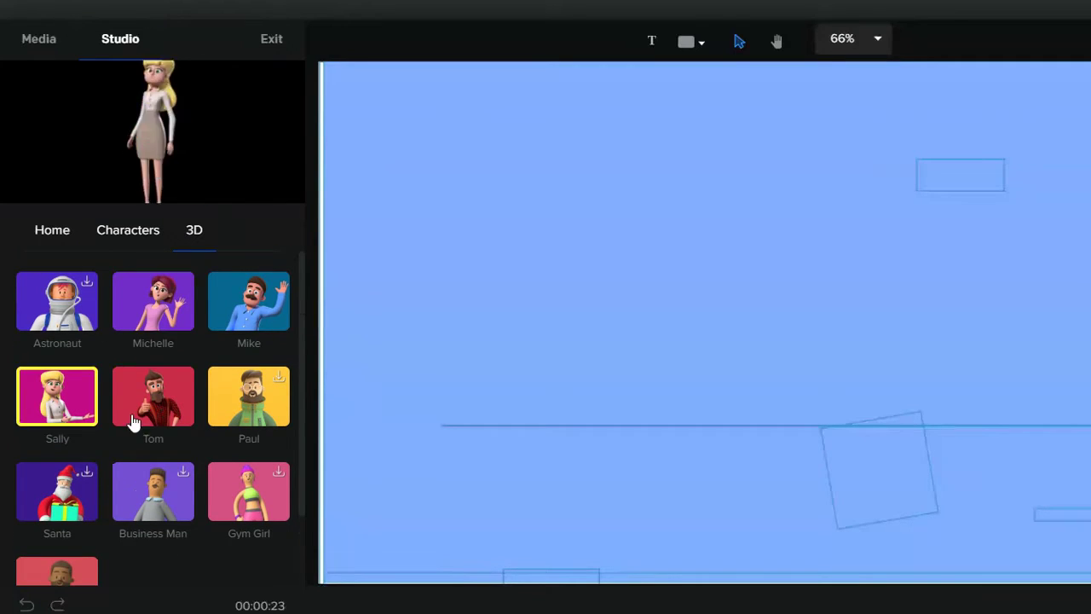
mouse_move(147, 383)
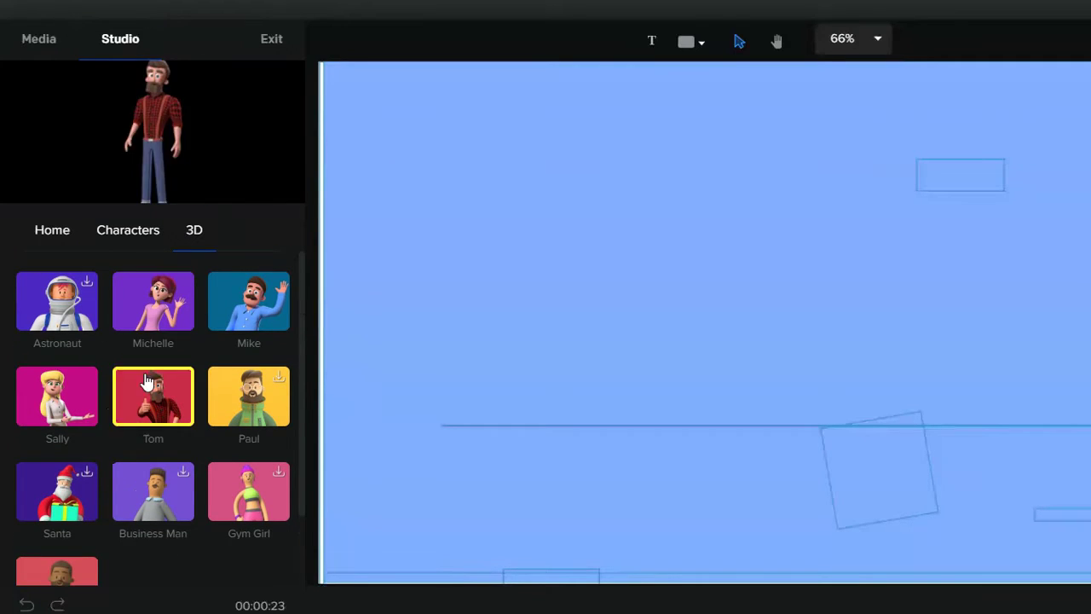
left_click(141, 243)
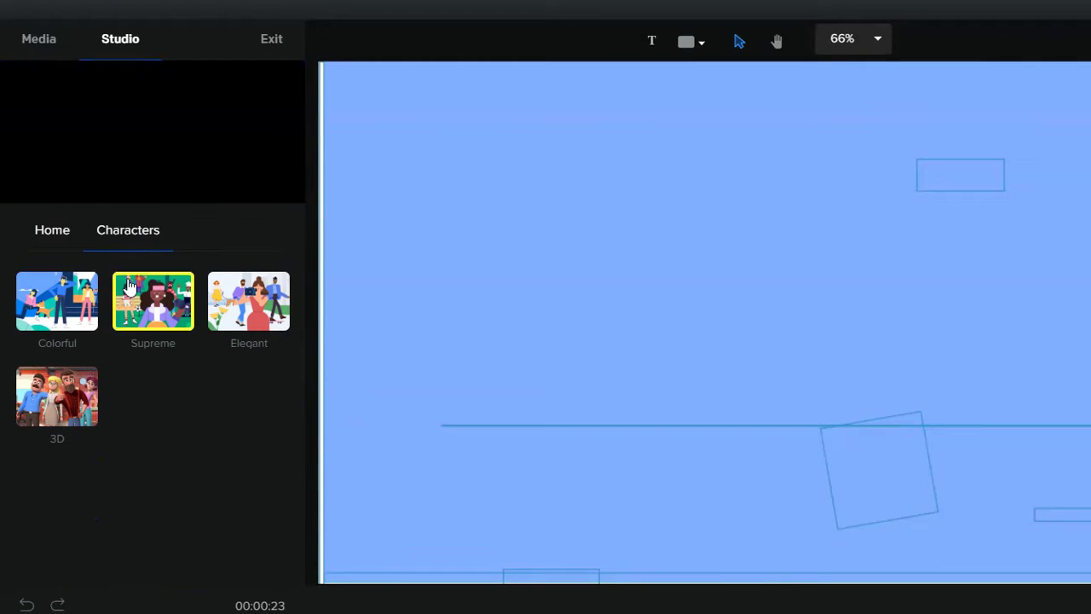
Return to the Home grid, look at the Icons category, then go back Home
left_click(49, 234)
left_click(50, 394)
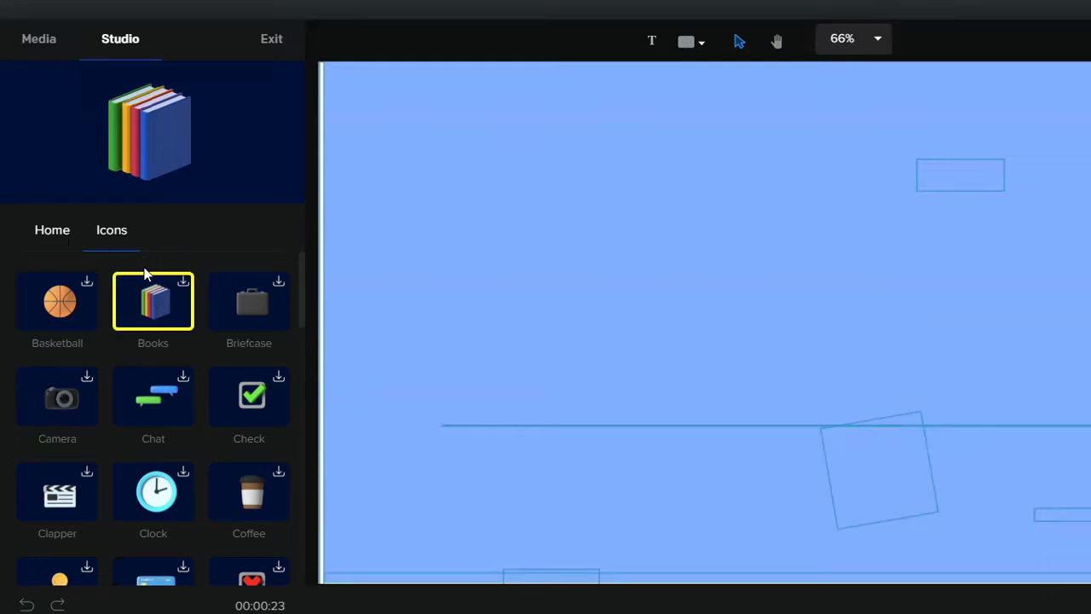
left_click(52, 232)
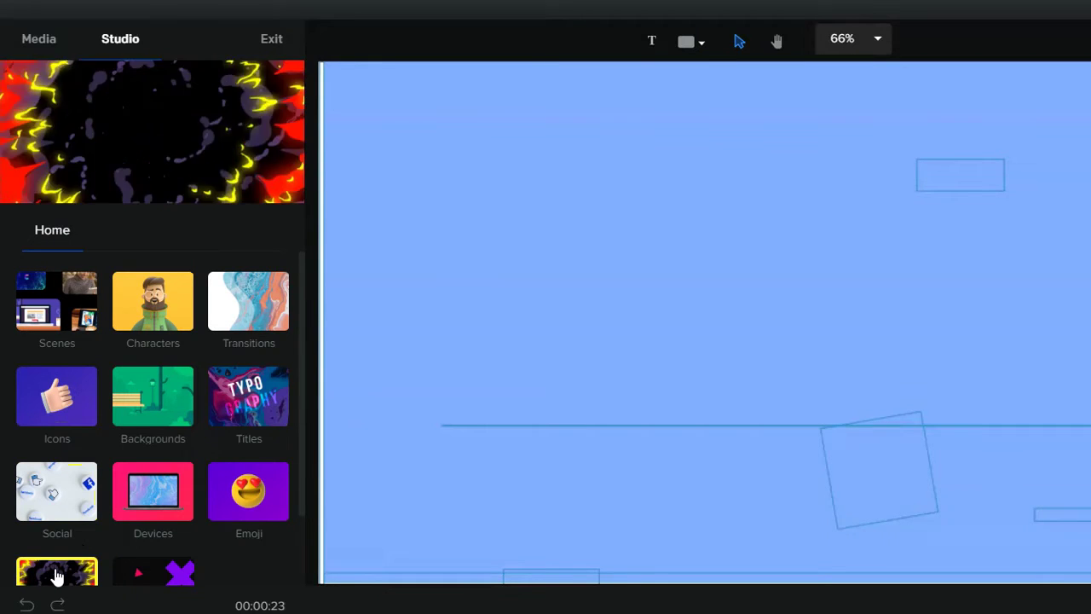
scroll(53, 567, "down", 2)
scroll(52, 567, "up", 2)
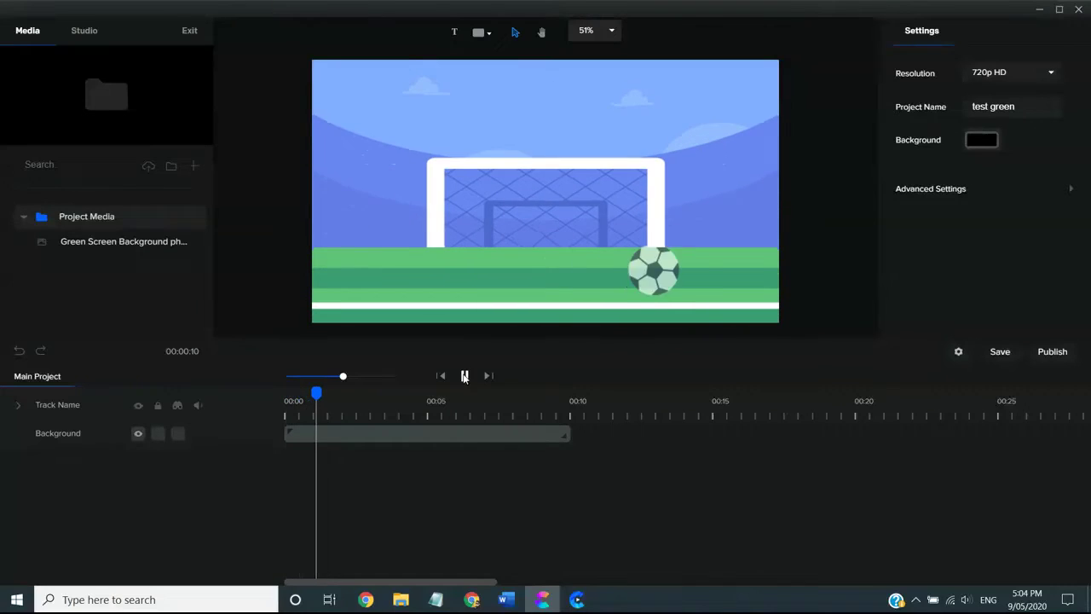
Place the green-screen avatar clip, enable Remove Color sampling its green, and preview over the soccer field
left_click_drag(122, 245, 594, 242)
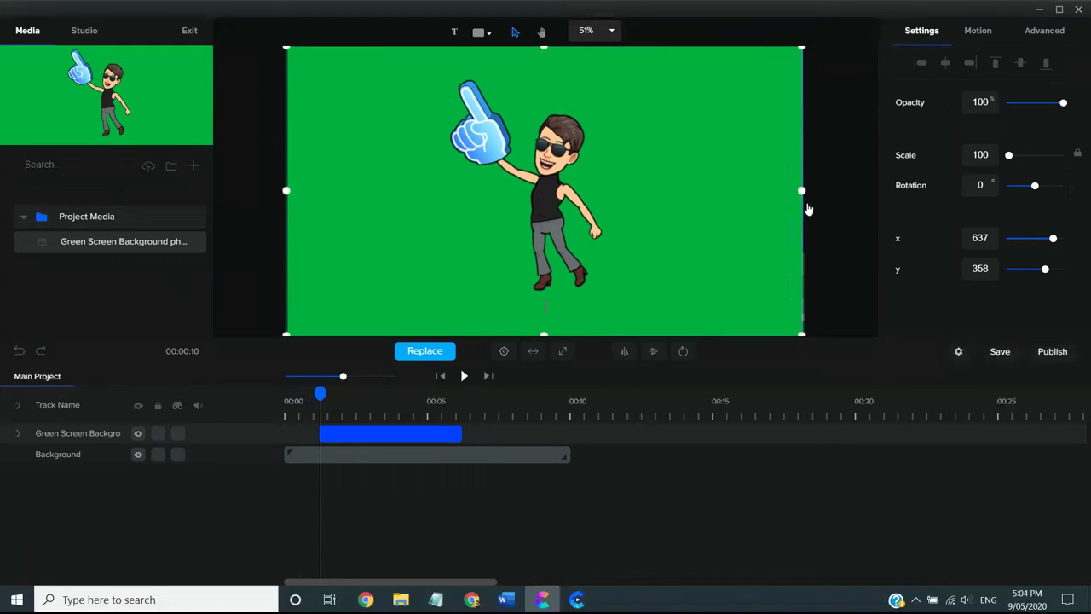
left_click(1018, 35)
left_click(986, 162)
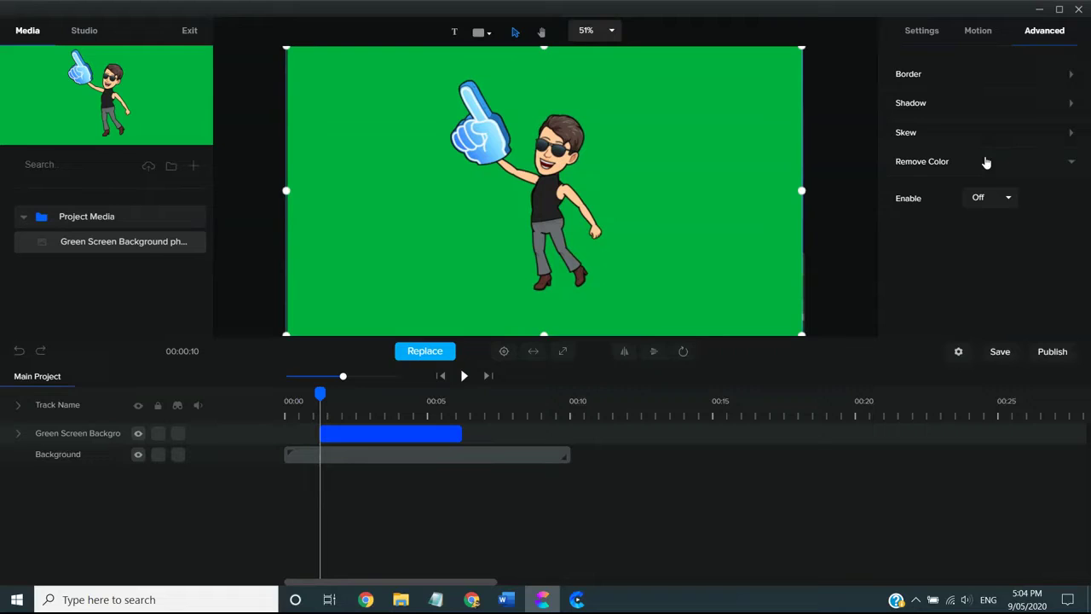
left_click(1007, 198)
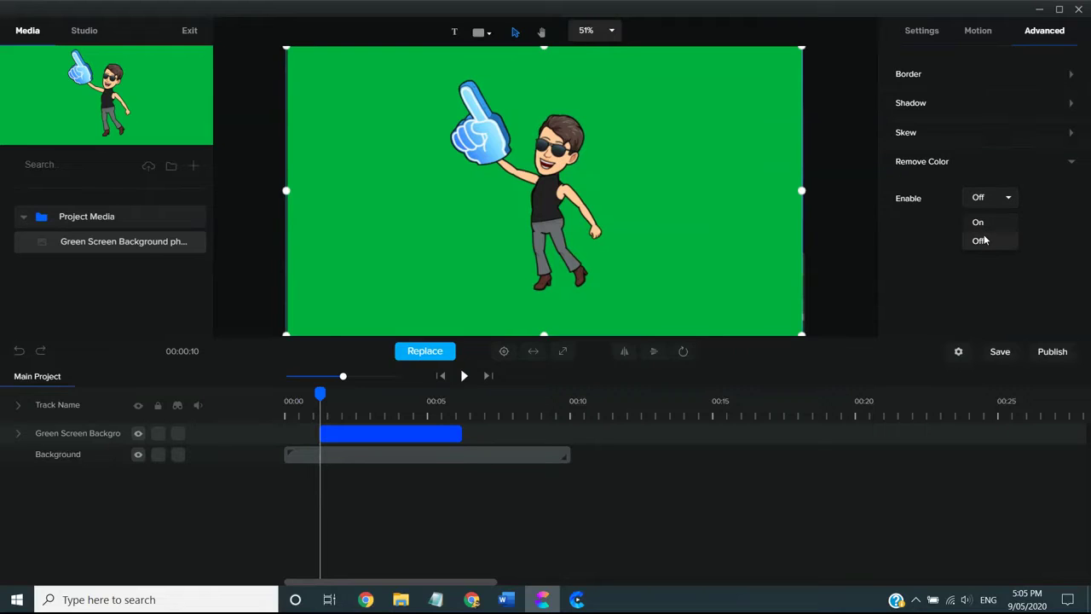
left_click(978, 222)
left_click(1035, 227)
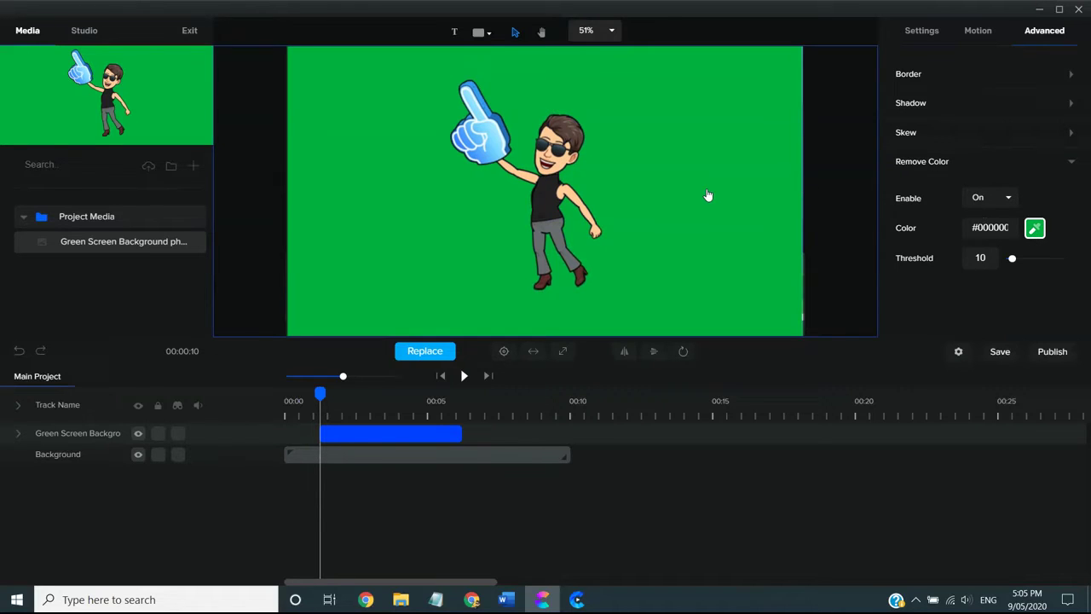
left_click(707, 195)
left_click(464, 375)
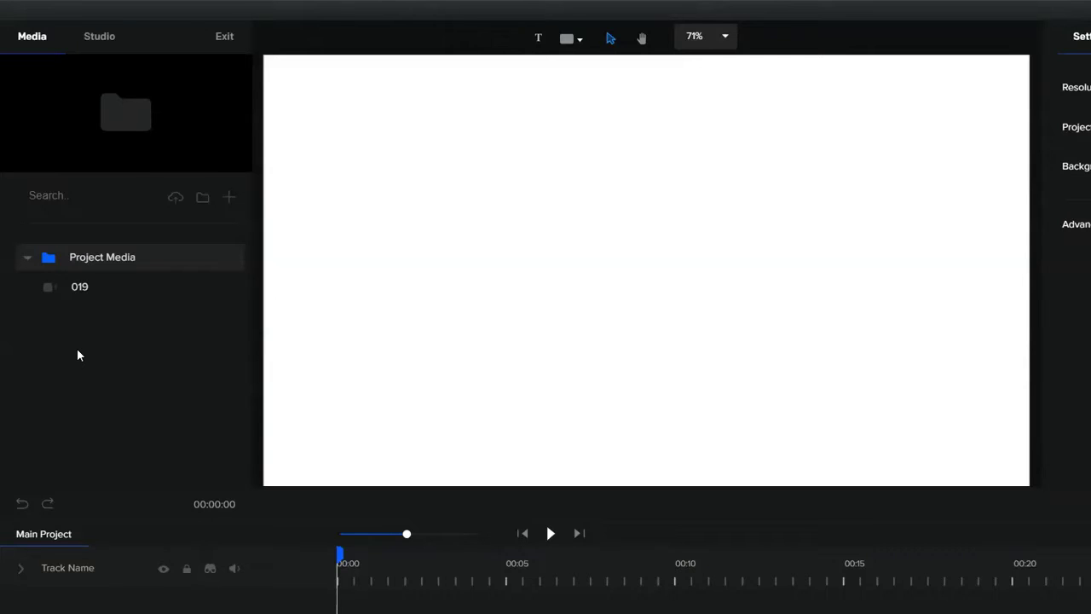
Place the 019 film-reel clip on the canvas, preview it, and rewind to the first frame
left_click_drag(76, 292, 655, 217)
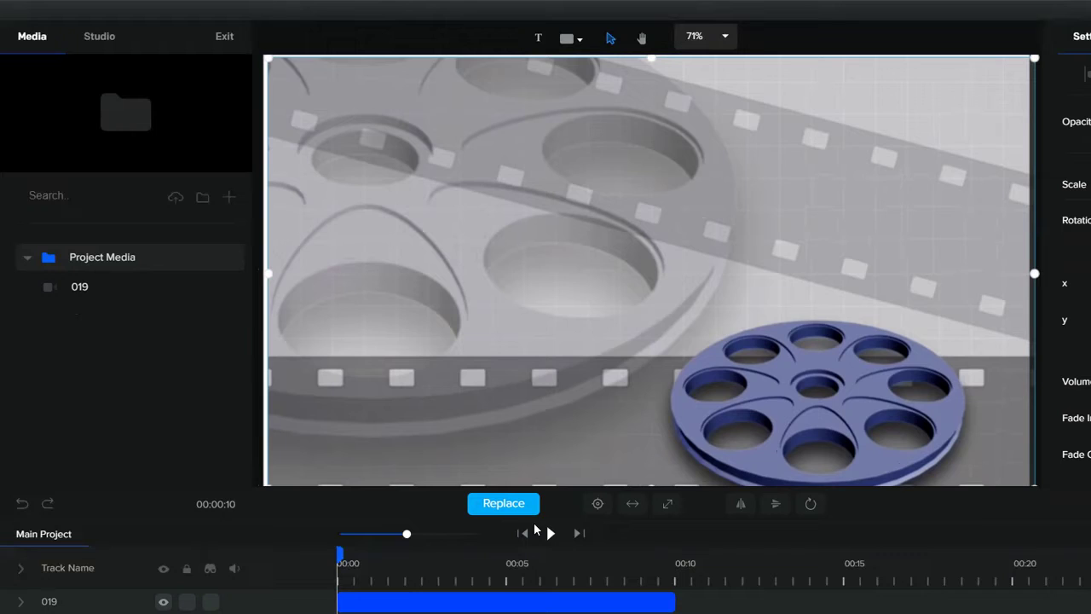
left_click(548, 533)
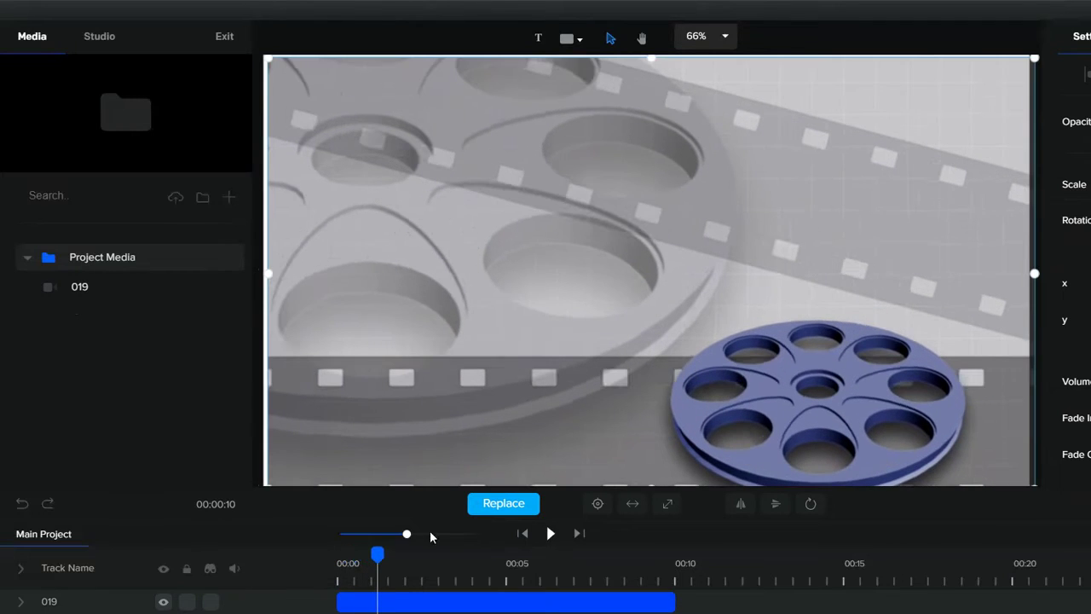
left_click_drag(378, 554, 290, 554)
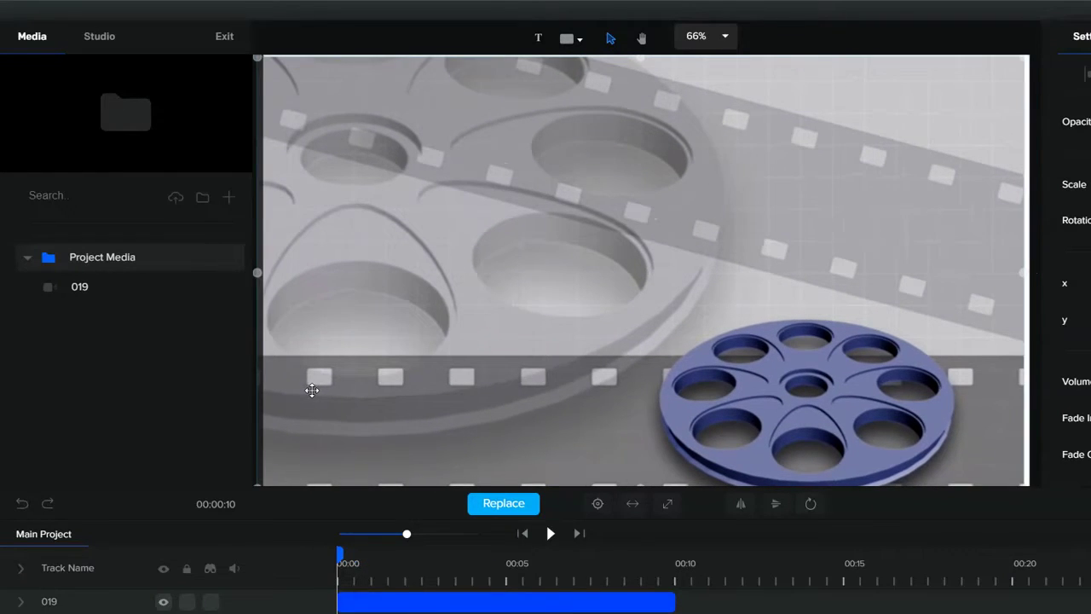
Drop the Gym Boy 3D character onto the scene and play his animation
left_click(102, 39)
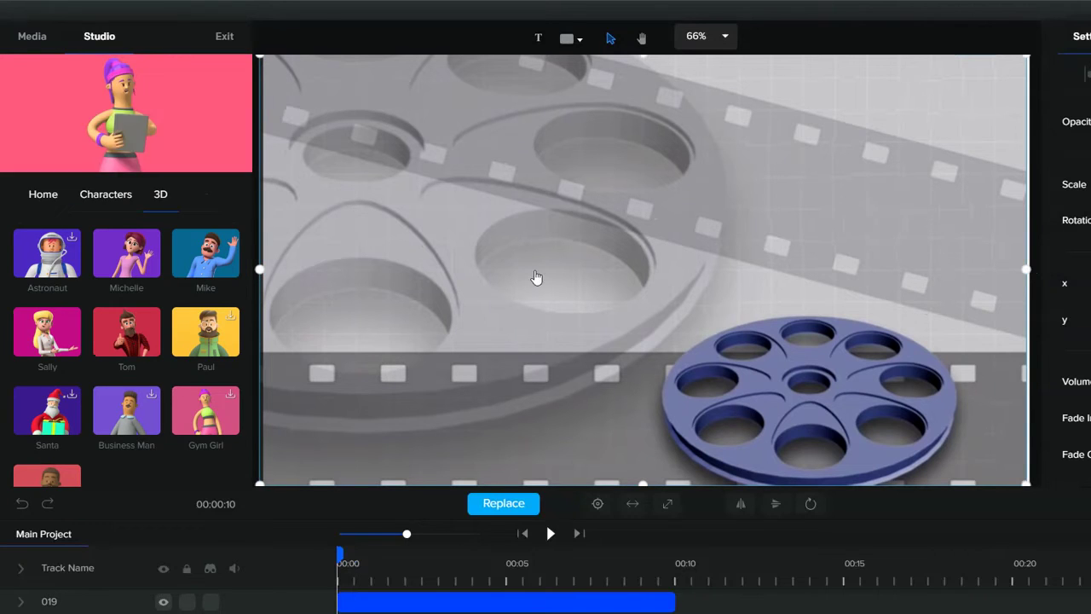
left_click_drag(47, 475, 558, 245)
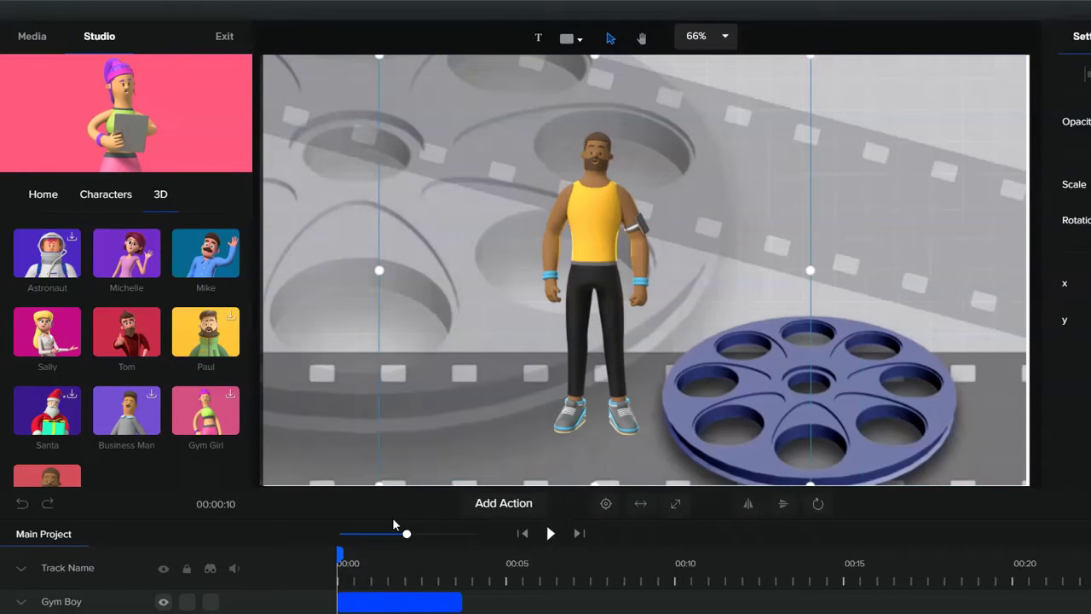
left_click(551, 533)
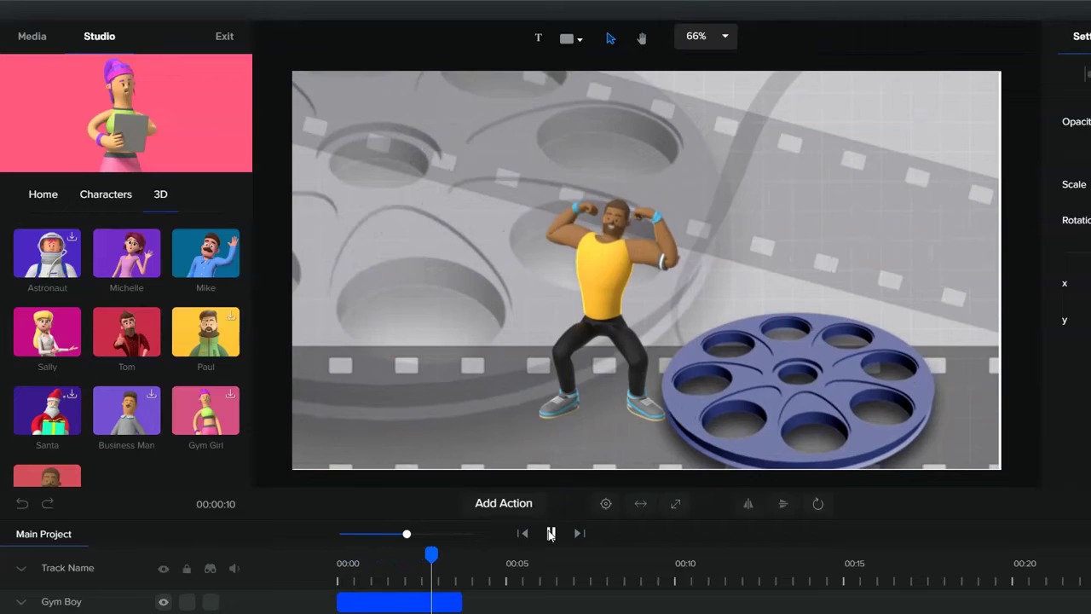
Stop the Gym Boy preview and go back from Characters to the library's Home categories
left_click(550, 533)
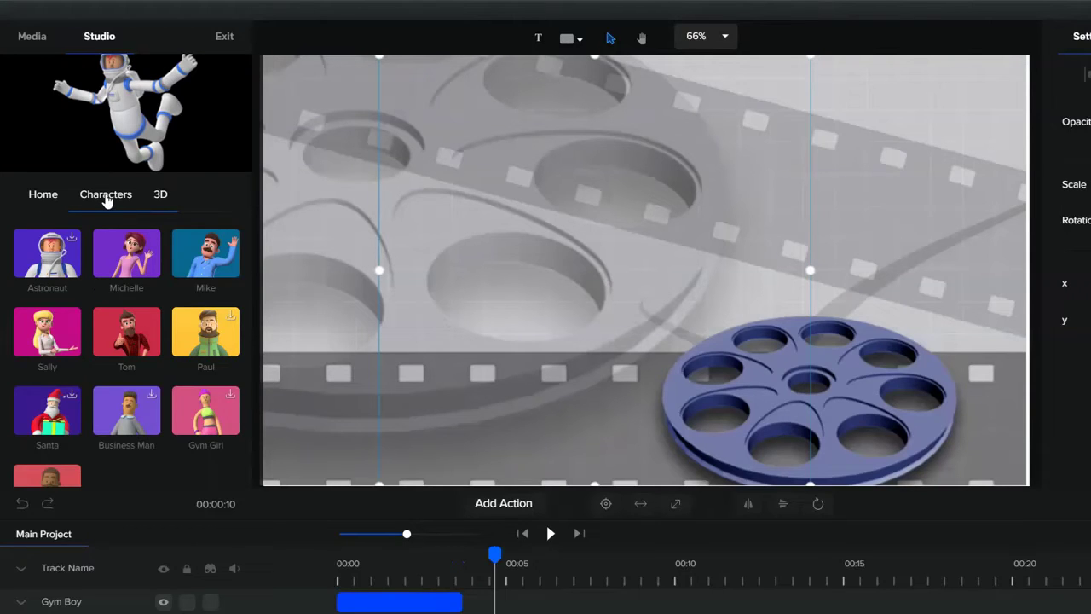
left_click(110, 196)
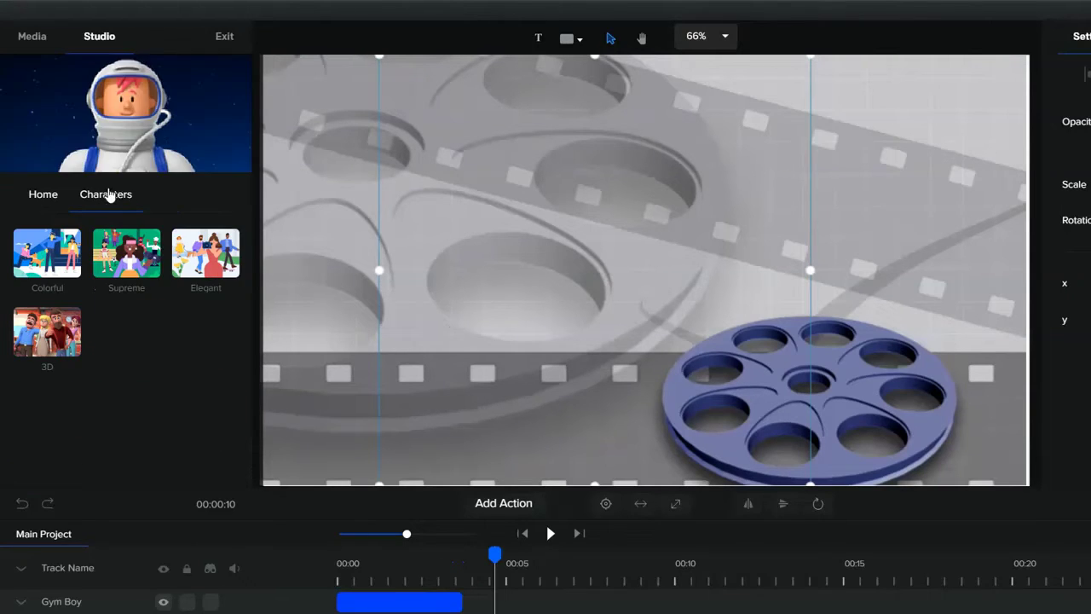
left_click(43, 194)
Browse the Scenes, Characters, Backgrounds and Devices category tiles in the asset library
scroll(119, 358, "down", 2)
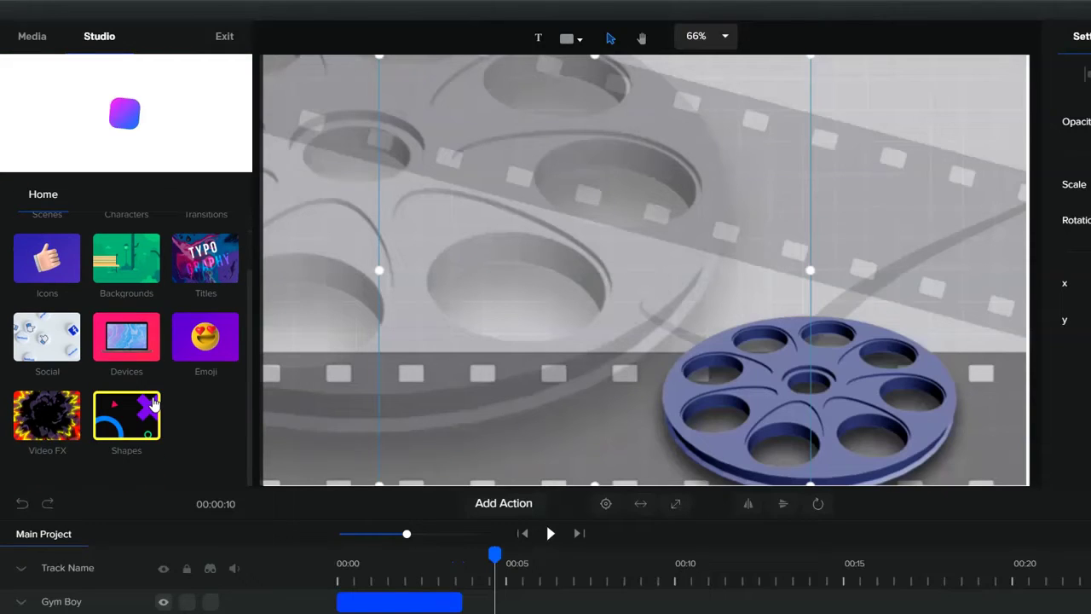
scroll(130, 304, "up", 2)
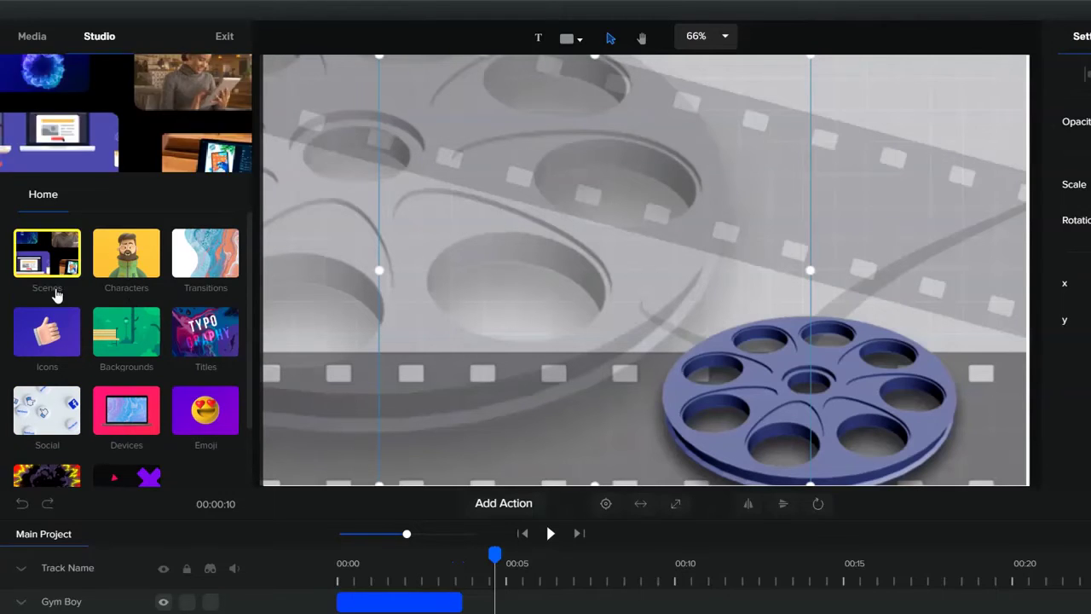
scroll(117, 365, "down", 1)
scroll(116, 365, "up", 1)
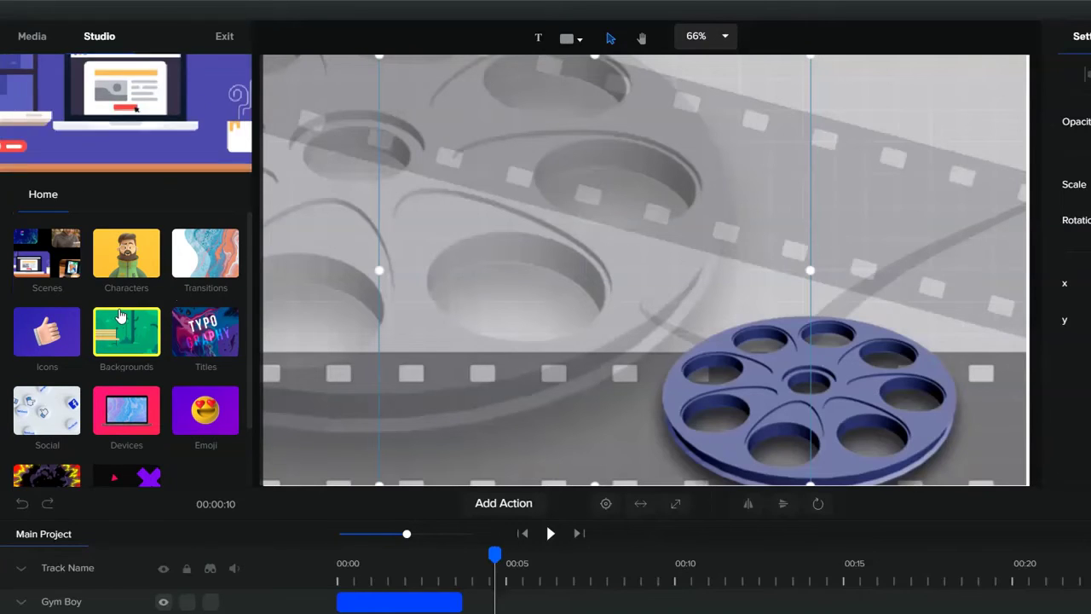
scroll(100, 369, "down", 1)
scroll(99, 369, "up", 1)
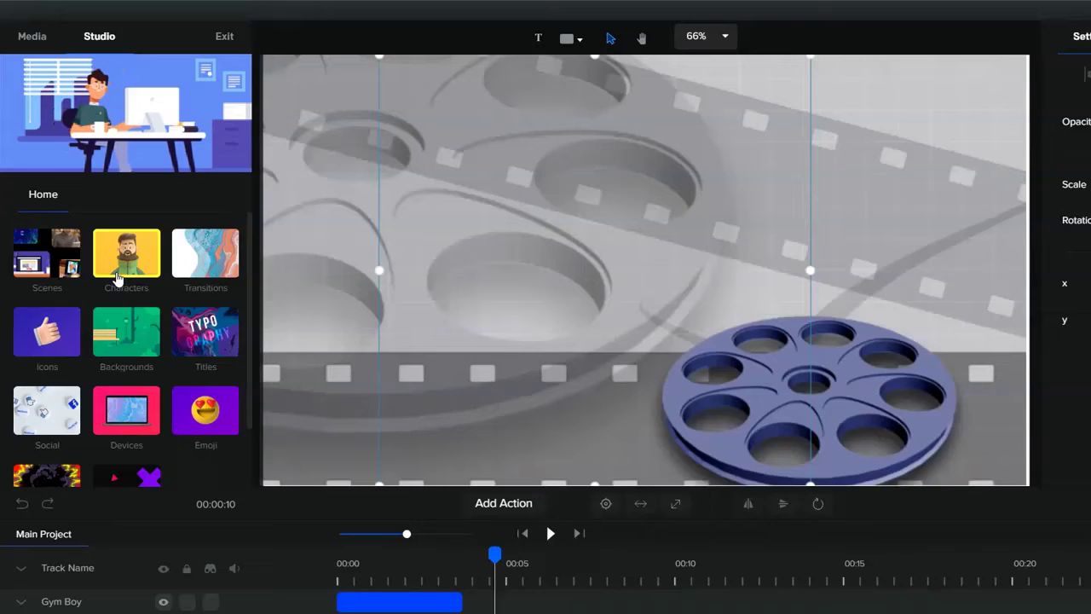
scroll(159, 329, "down", 2)
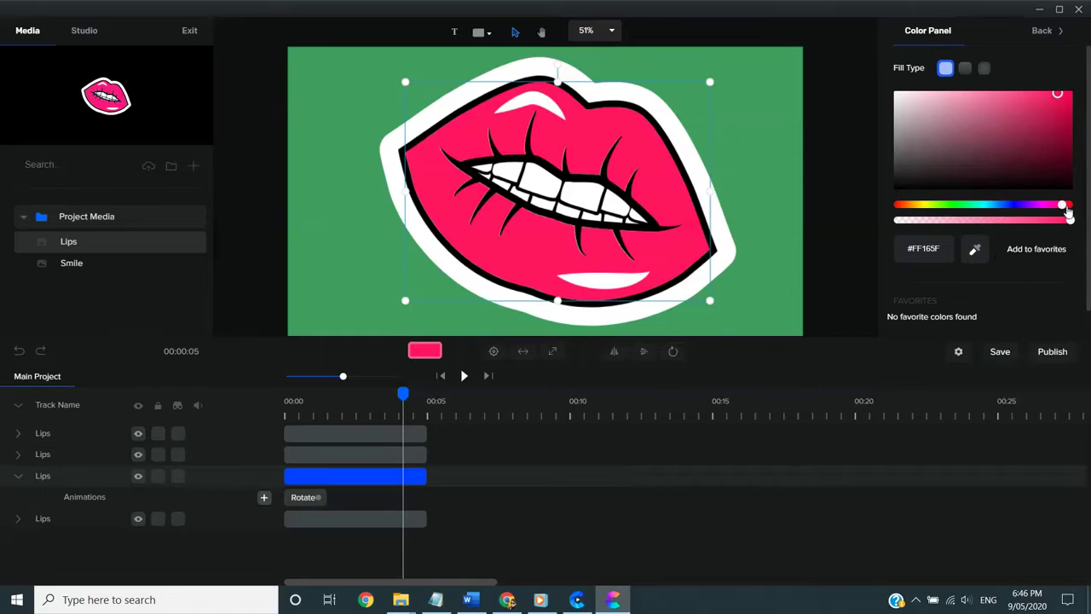
Change the lips fill to violet #5216FF and review their Motion and Advanced settings
left_click_drag(1062, 210, 1020, 213)
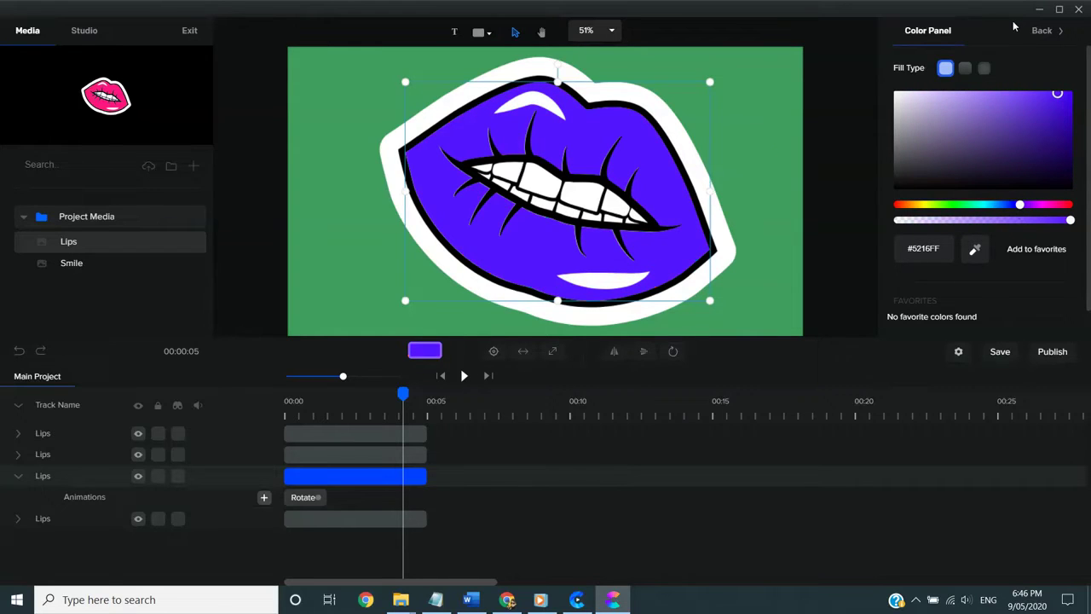
left_click(310, 499)
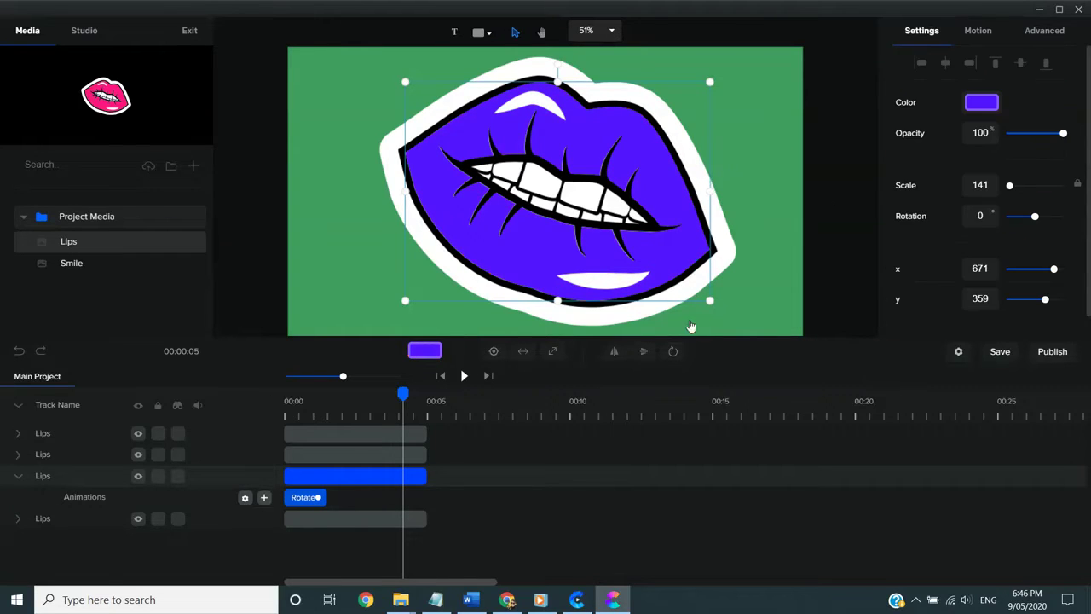
left_click(978, 34)
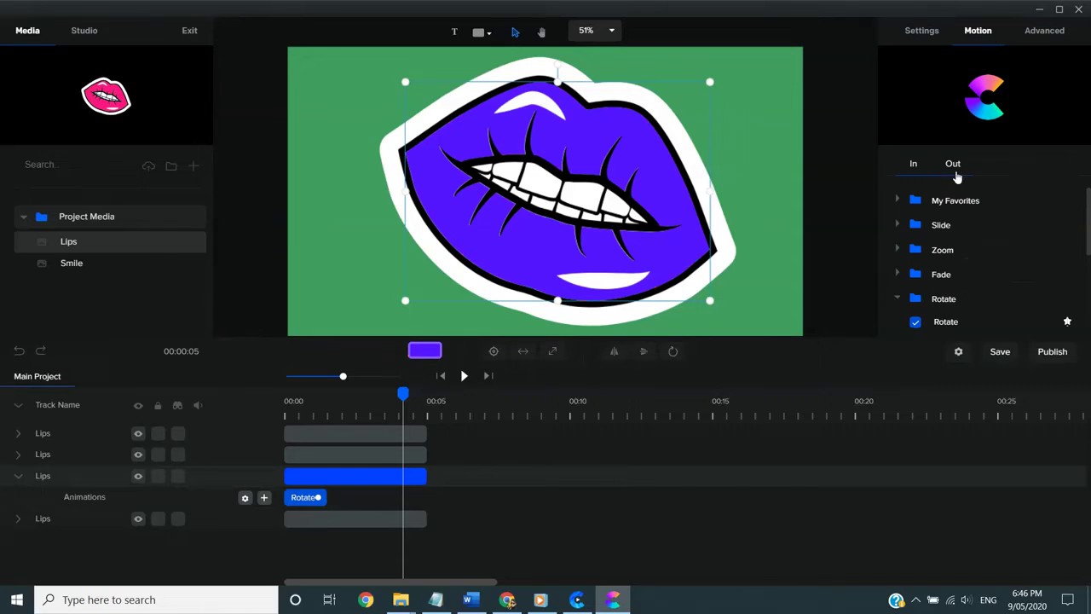
left_click(1042, 32)
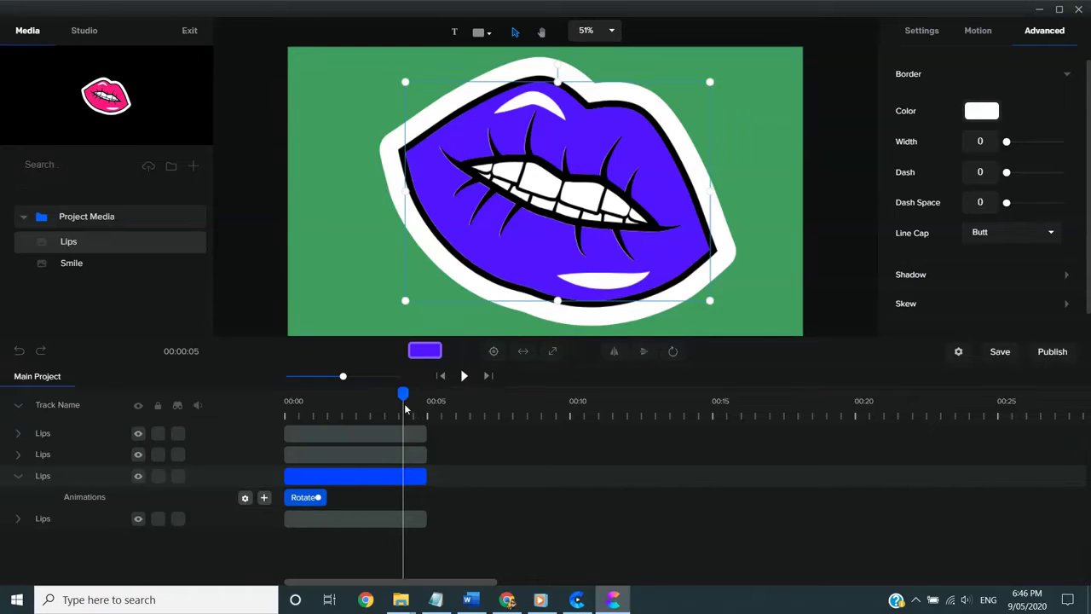
Rewind the timeline to 00:00 and replay the lips' Rotate intro animation
left_click_drag(403, 393, 239, 403)
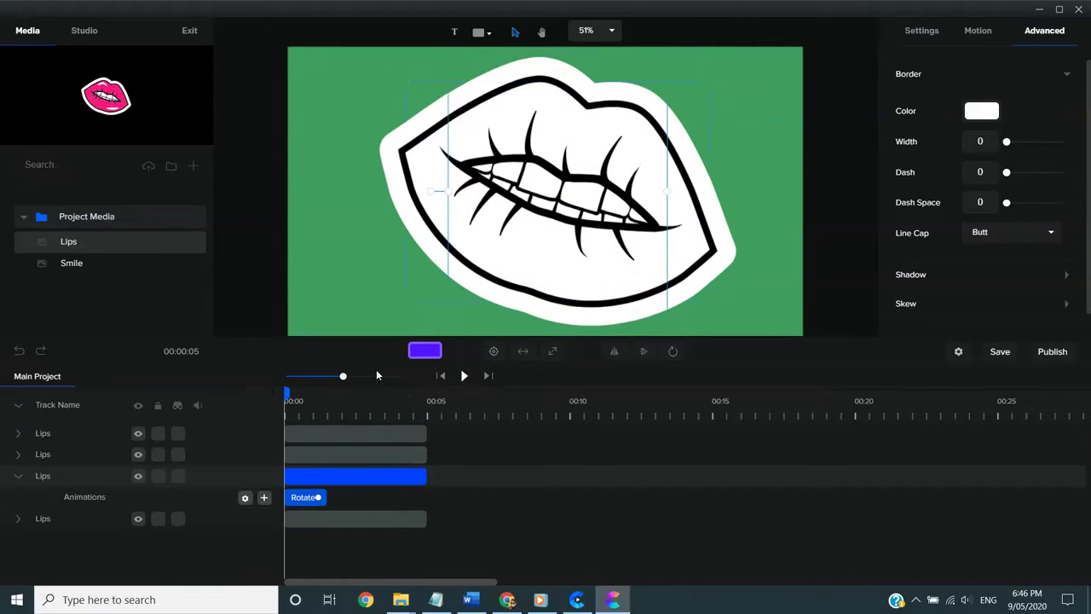
left_click(465, 375)
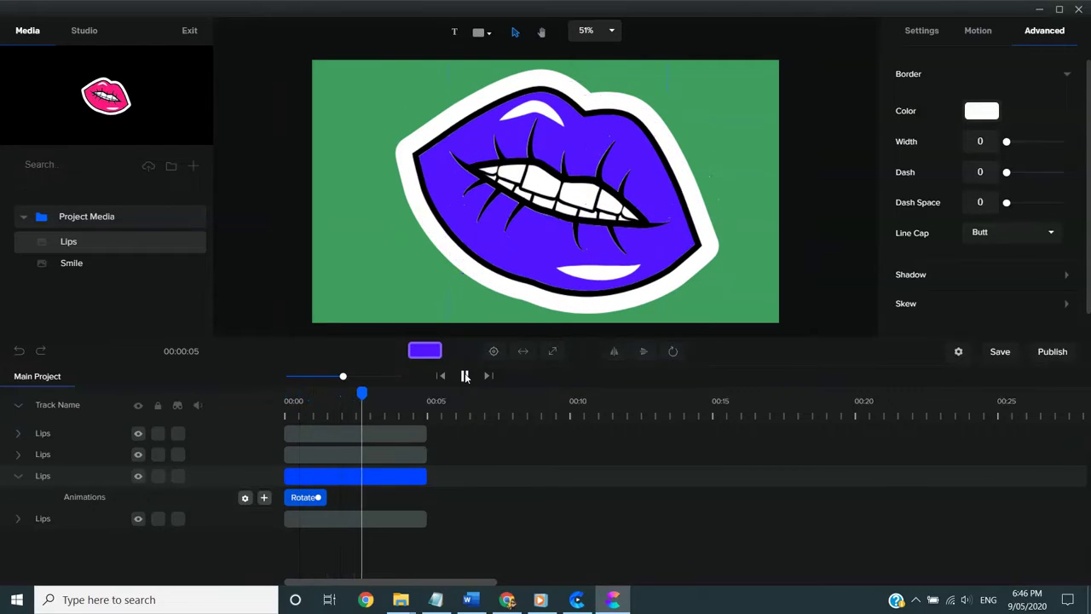
left_click(464, 376)
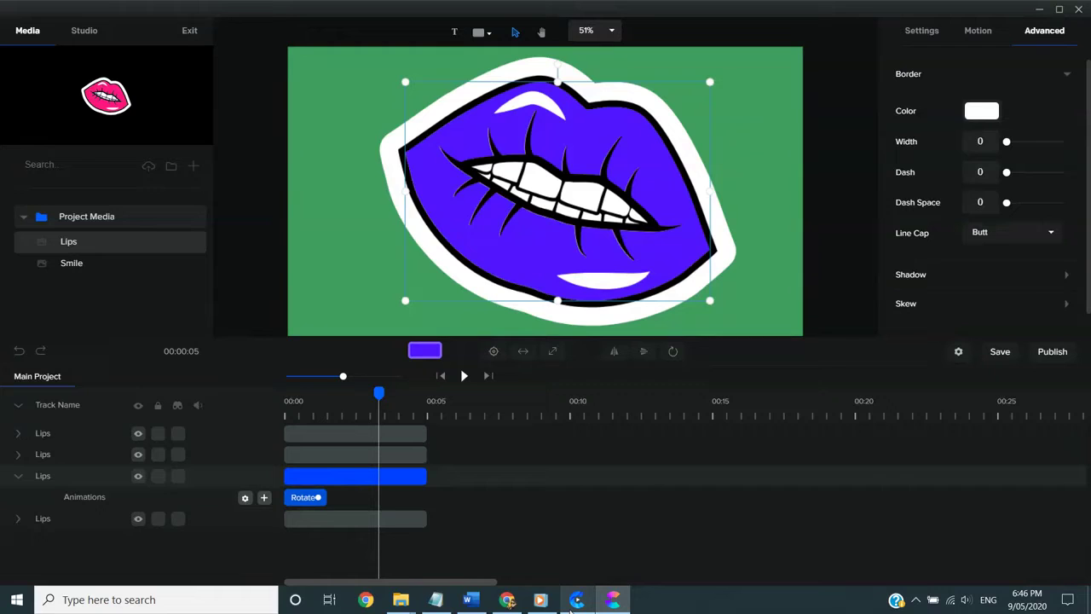
mouse_move(571, 607)
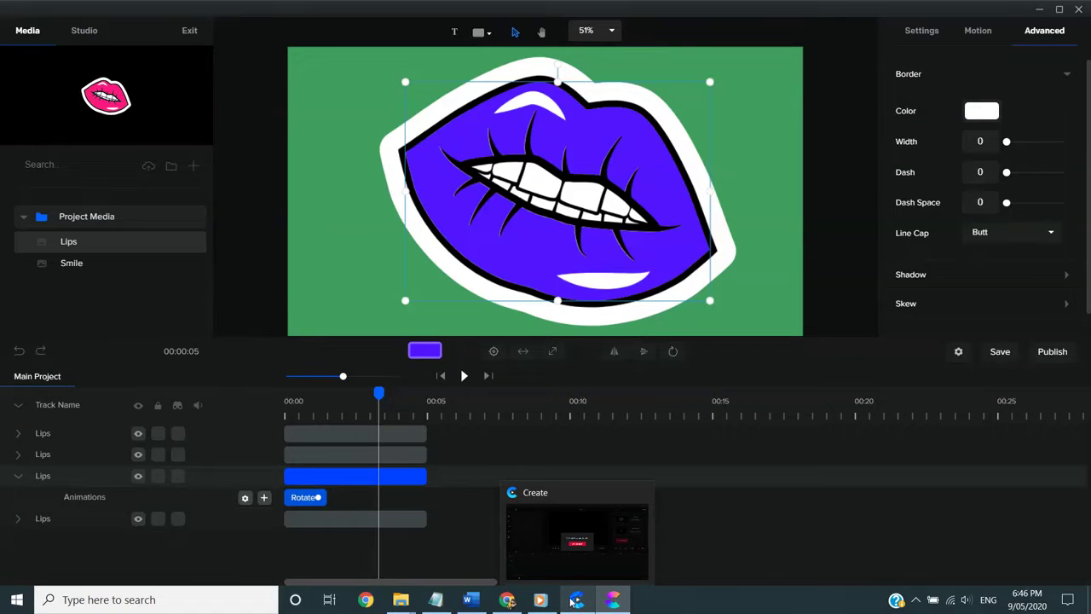
left_click_drag(378, 393, 271, 388)
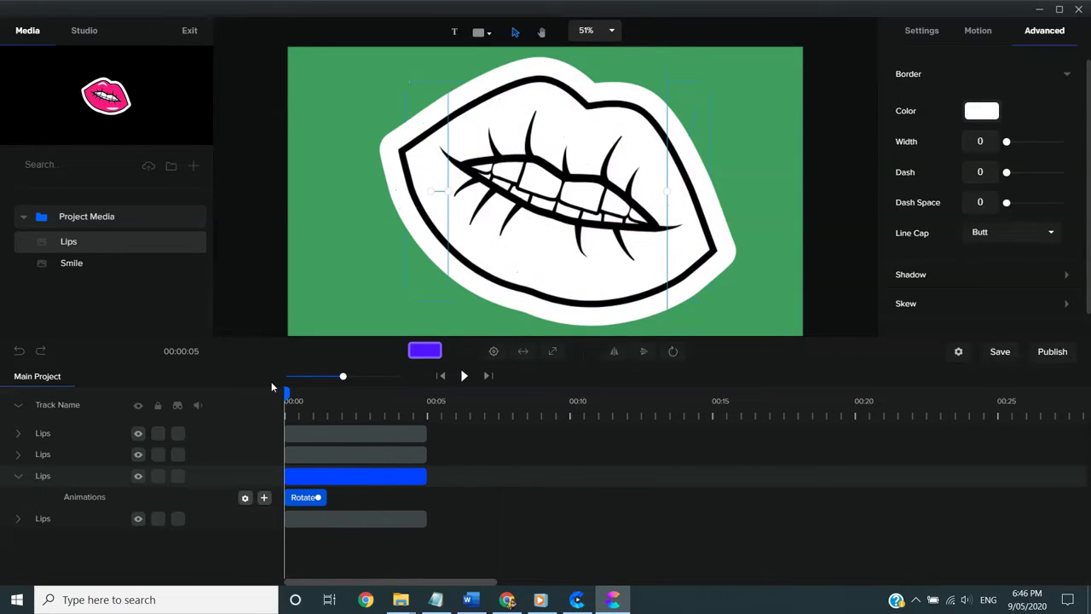
left_click(463, 375)
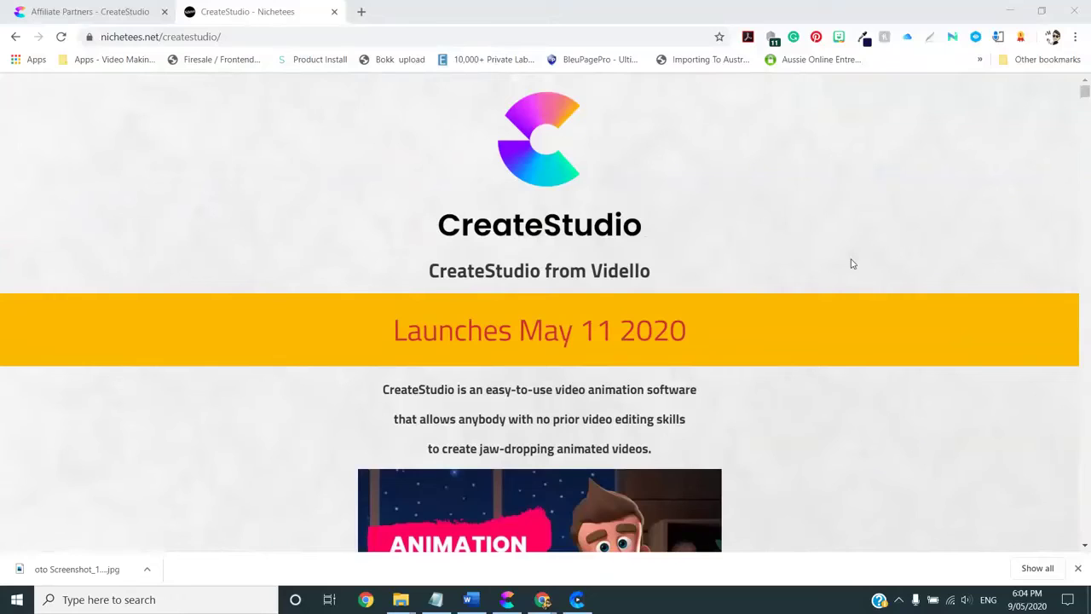
Scroll from Vector Collection Volume 1 past BONUS 2–4 to the Stock Video Collection Volume 1 embed
scroll(851, 264, "down", 5)
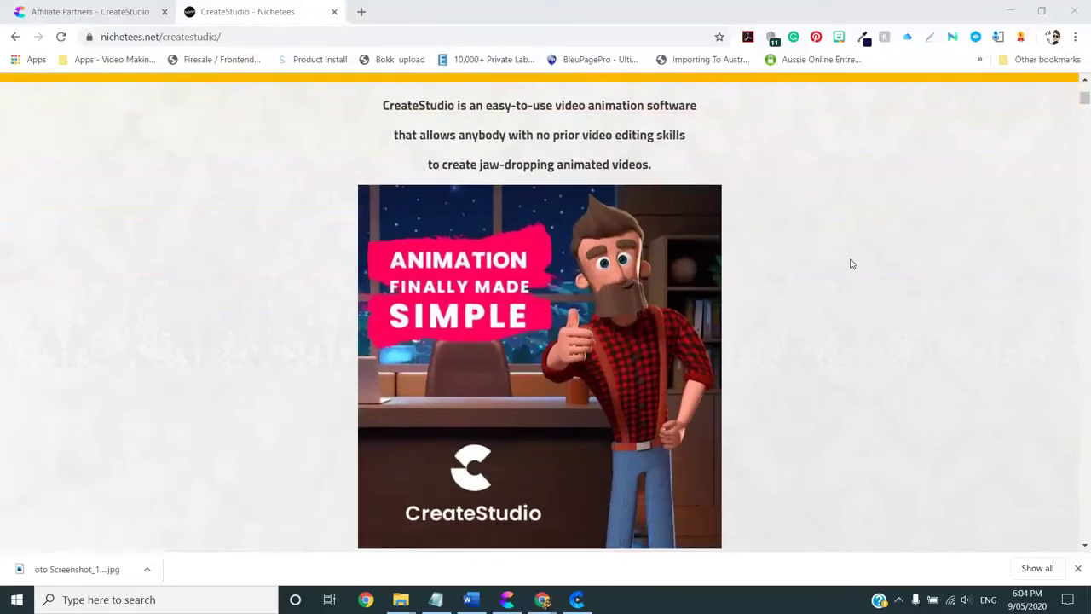
scroll(851, 265, "down", 1)
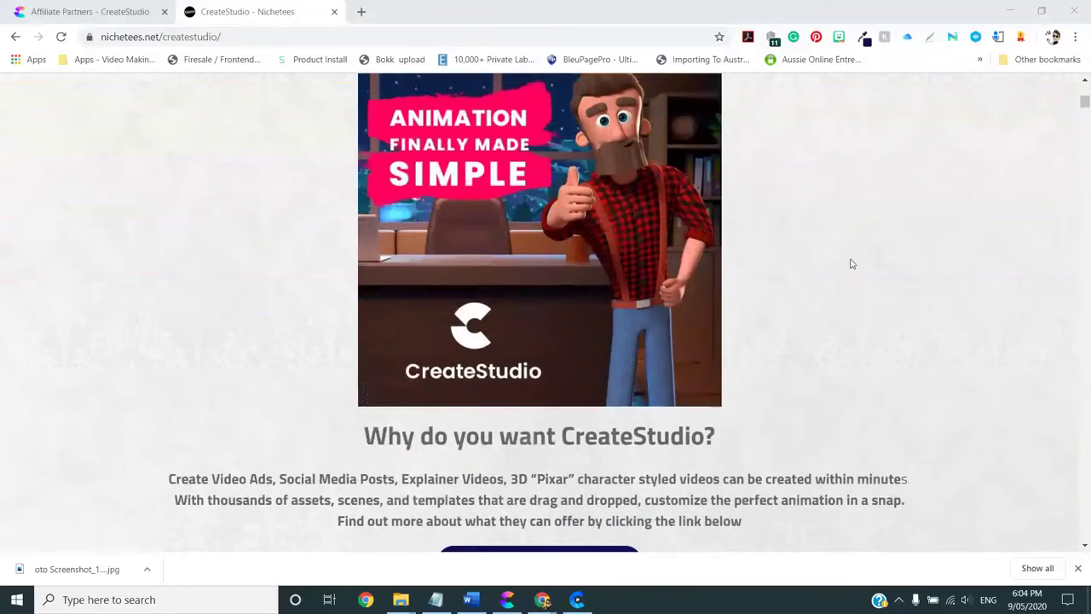
scroll(850, 264, "down", 3)
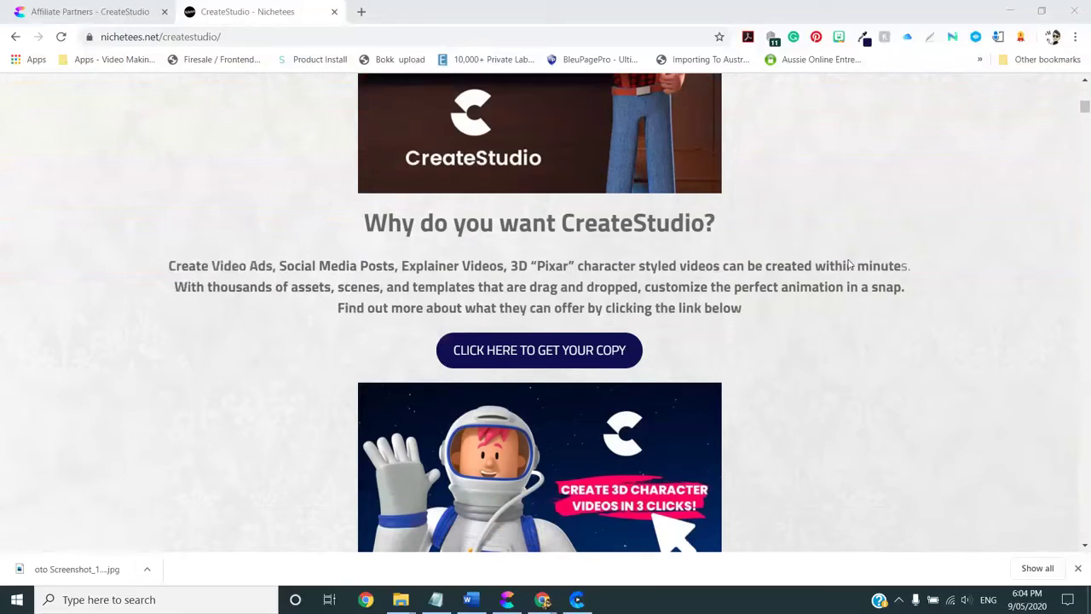
scroll(849, 264, "down", 1)
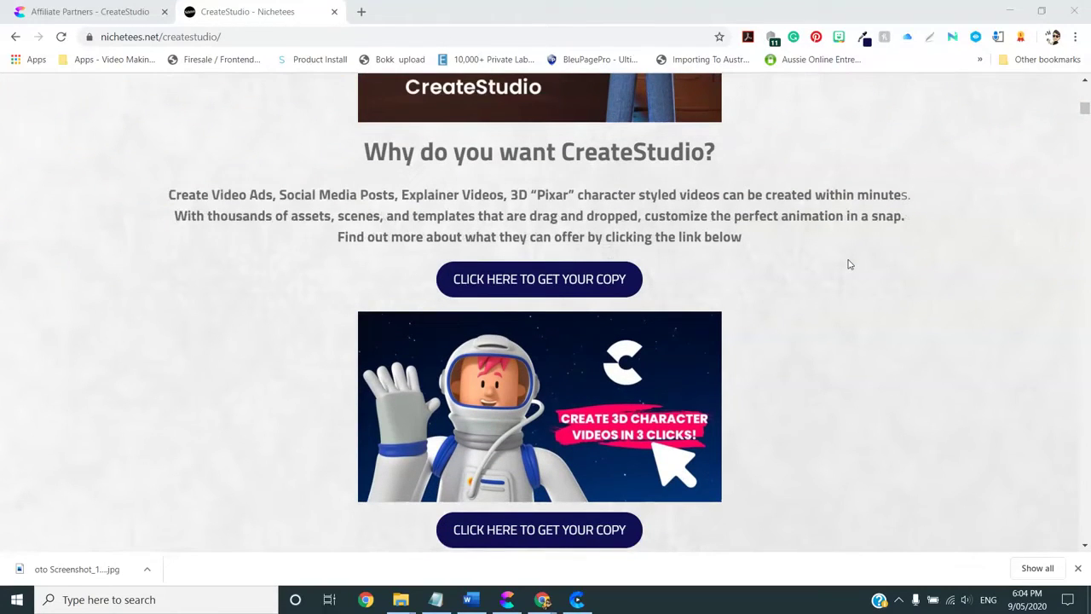
scroll(849, 264, "down", 1)
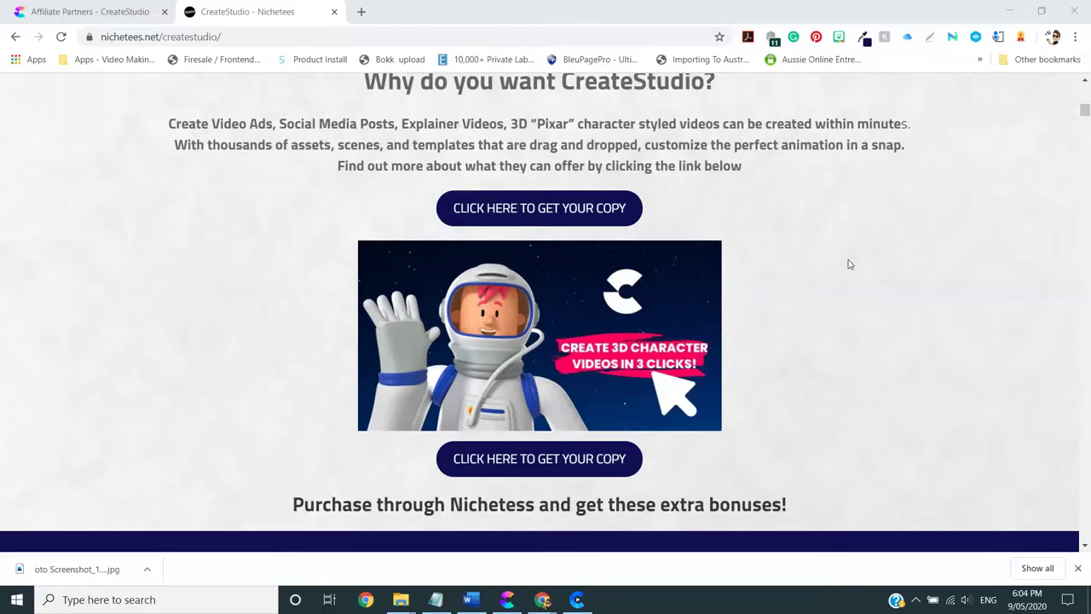
scroll(848, 264, "down", 8)
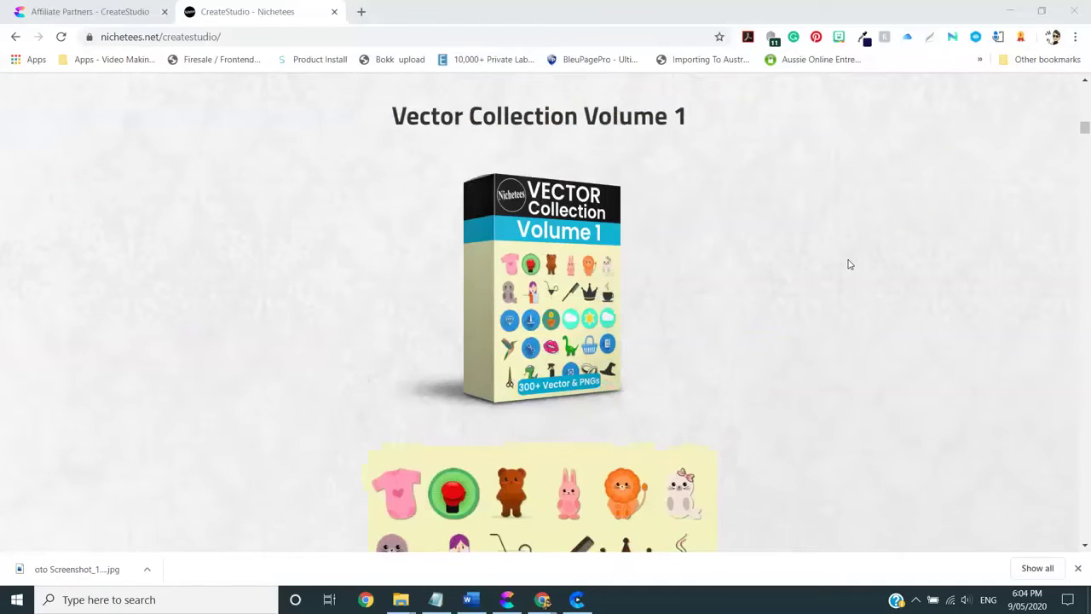
scroll(848, 264, "down", 2)
scroll(848, 265, "down", 10)
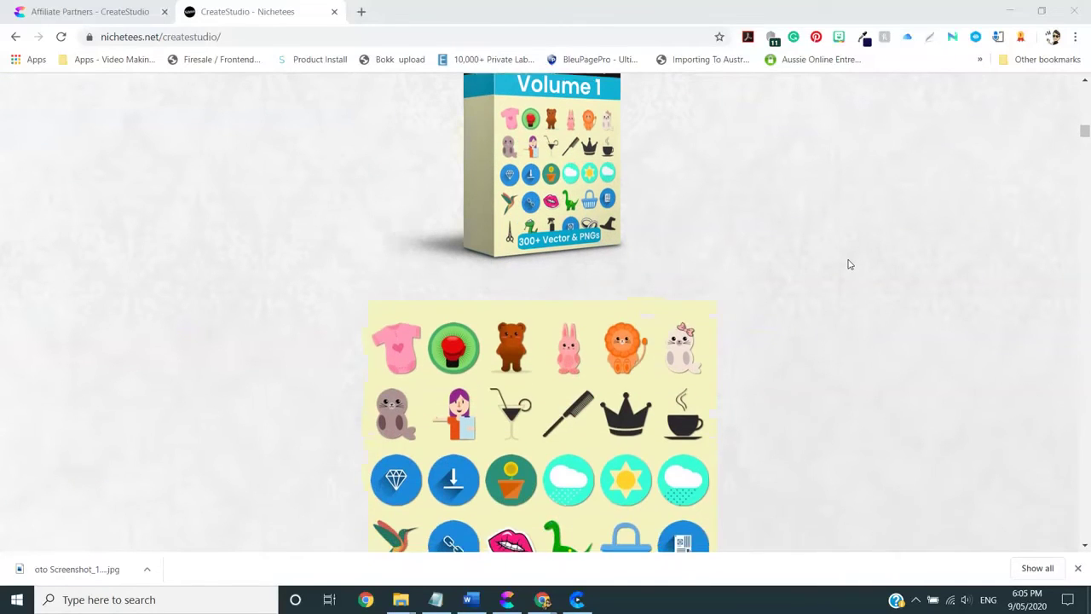
scroll(848, 264, "down", 2)
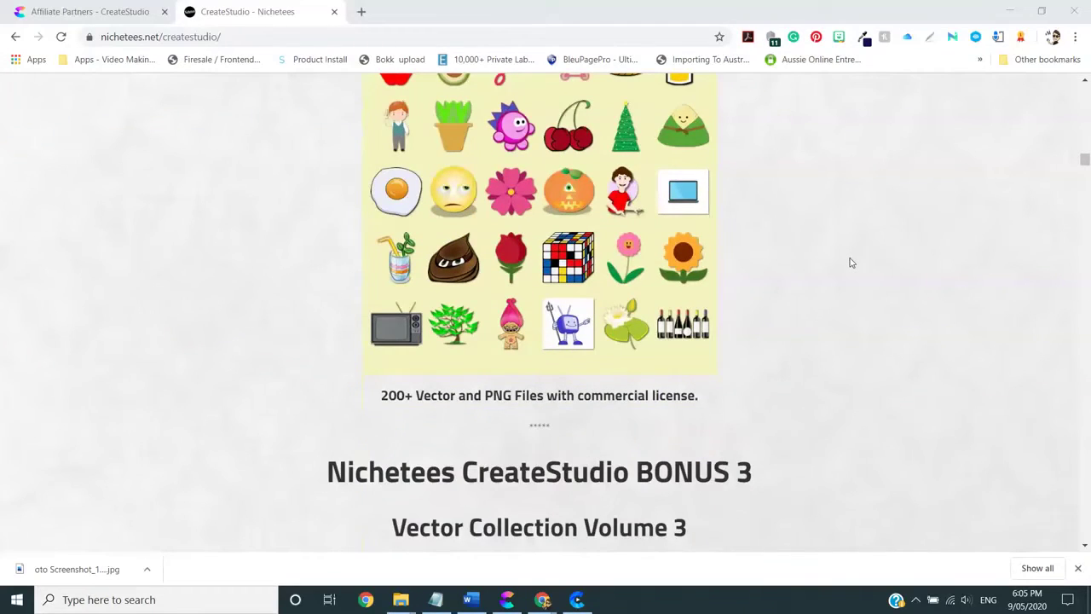
scroll(850, 262, "down", 13)
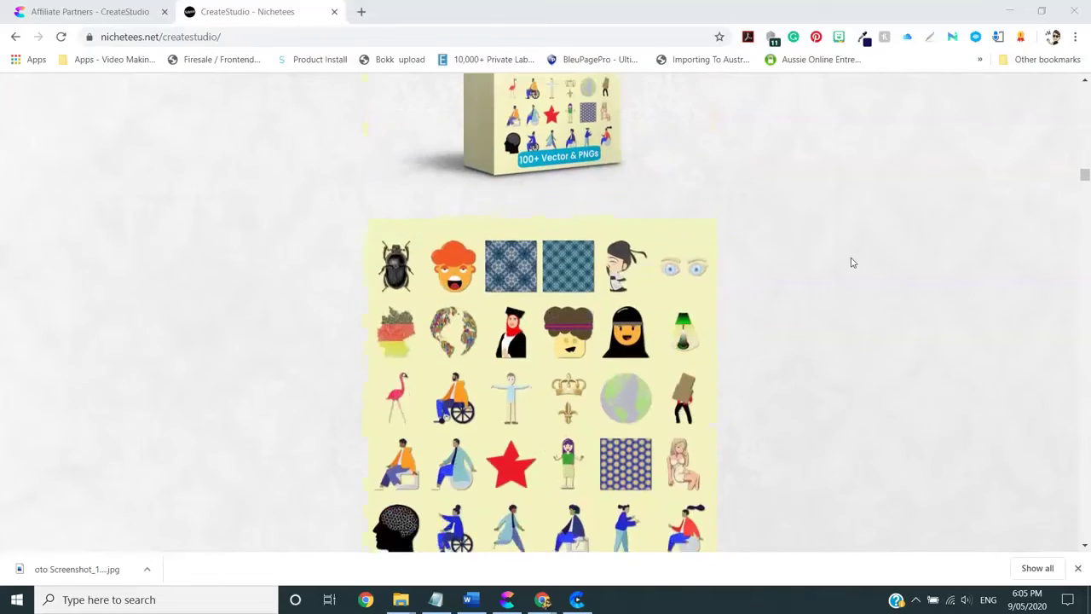
scroll(849, 263, "down", 3)
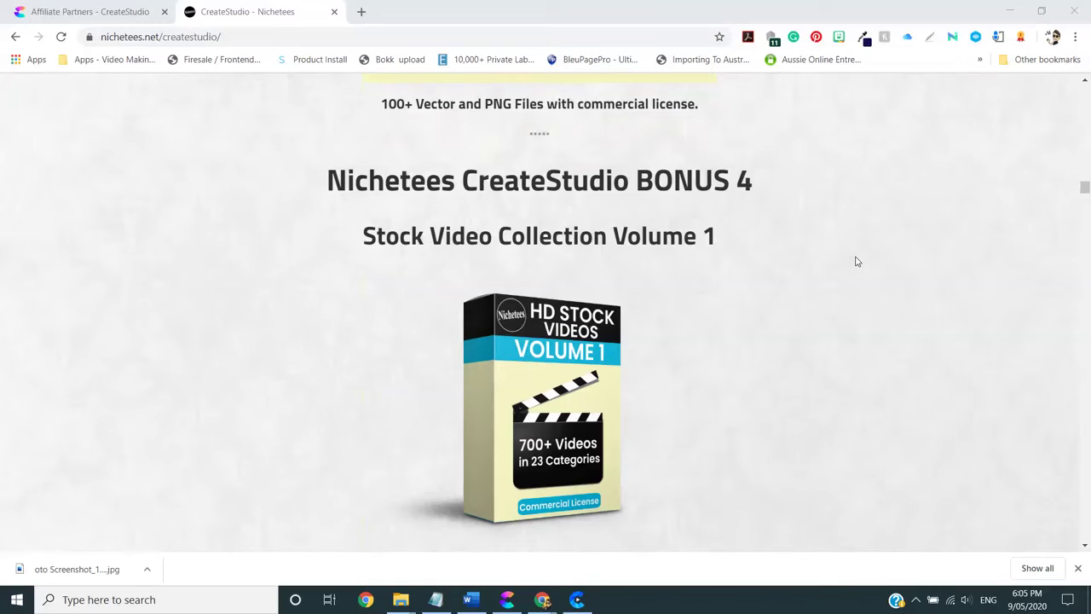
scroll(702, 282, "down", 3)
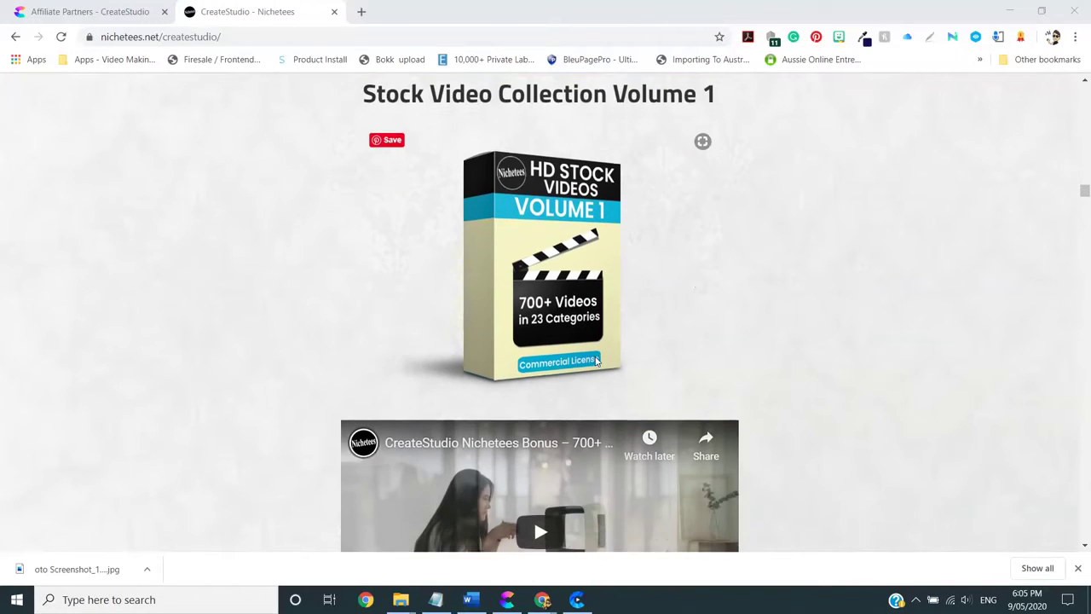
scroll(600, 362, "down", 5)
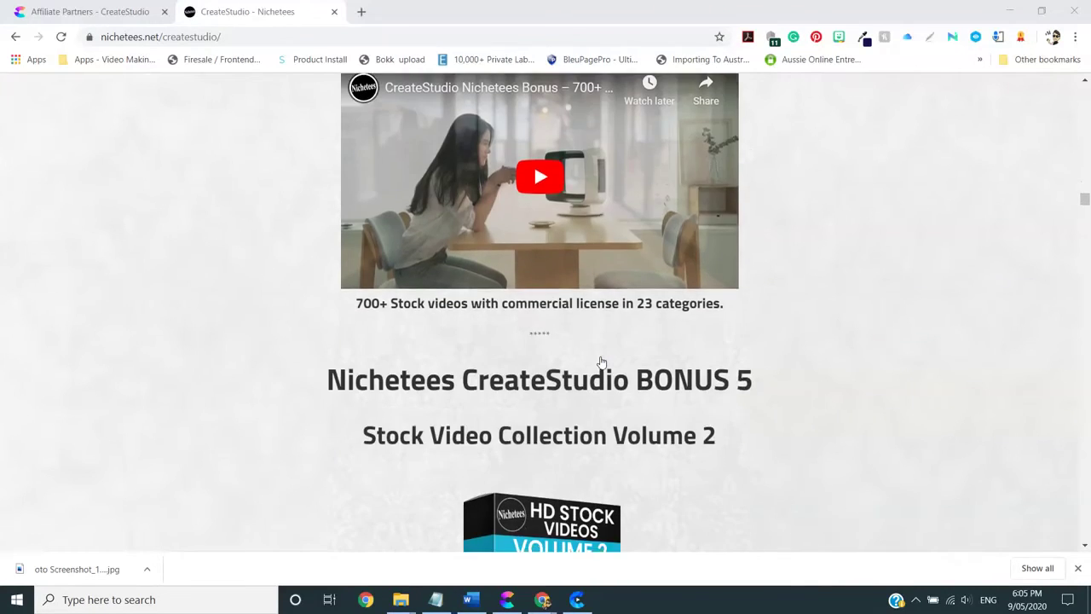
scroll(600, 362, "up", 3)
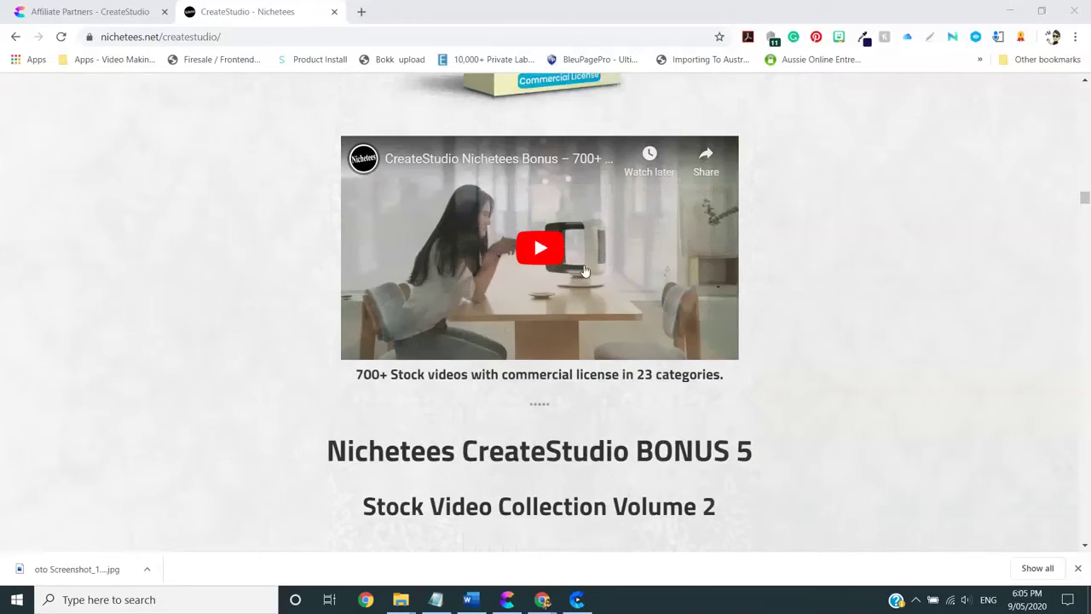
Play the Stock Video Collection Volume 1 preview briefly, pause it, then scroll to BONUS 6
left_click(547, 245)
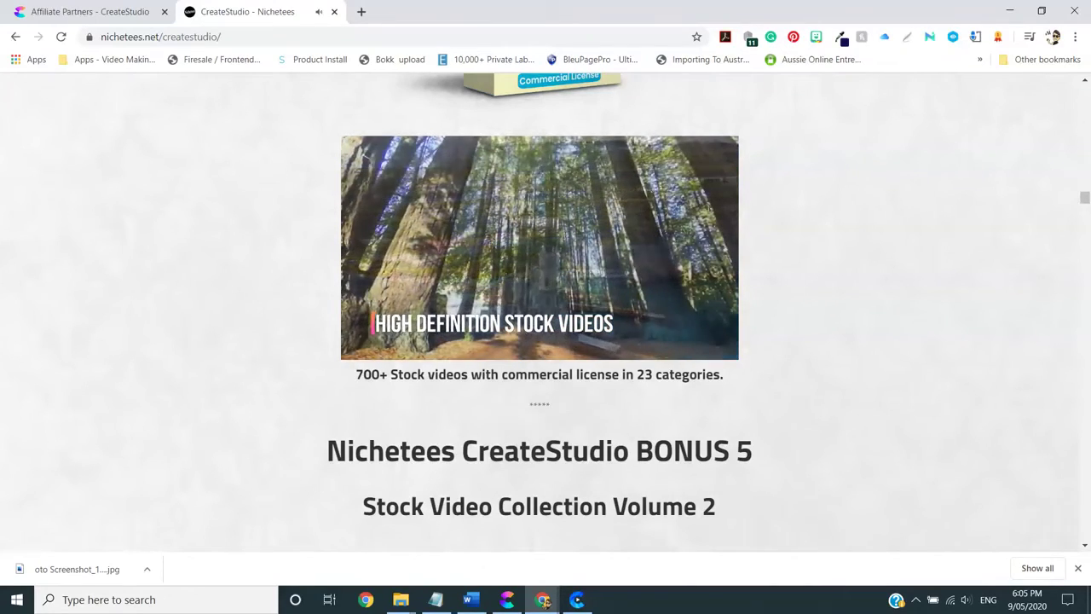
mouse_move(475, 304)
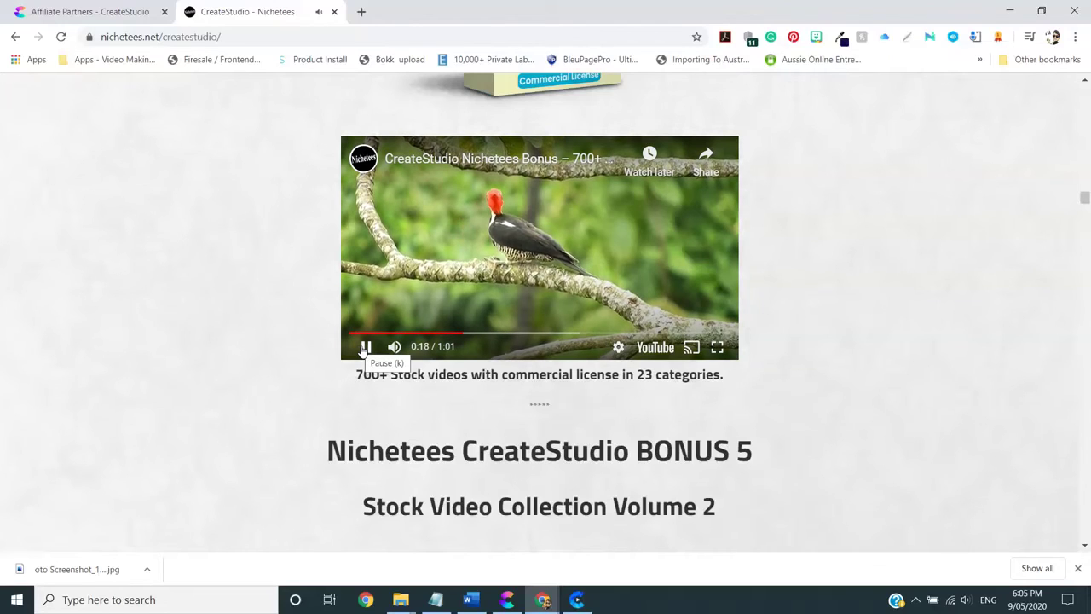
left_click(364, 346)
scroll(742, 316, "down", 3)
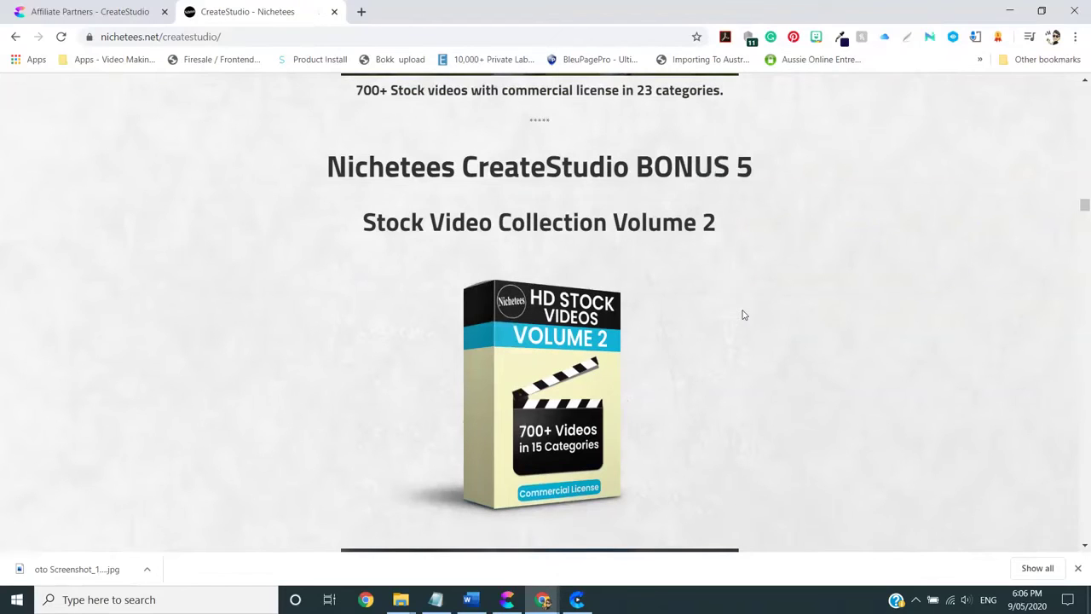
scroll(742, 315, "down", 7)
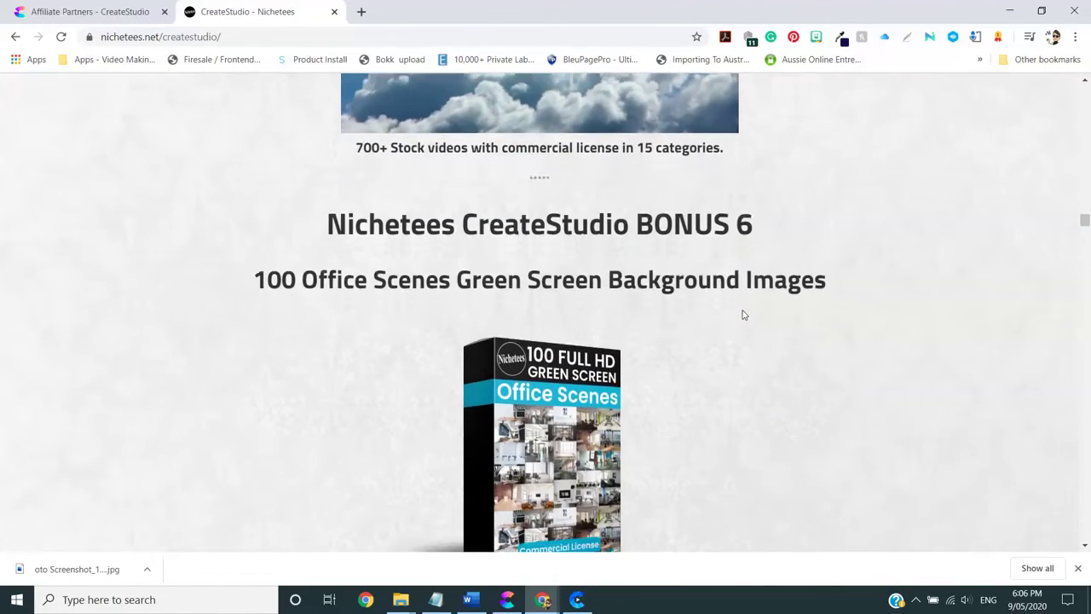
Scroll past the Office Scenes and Mixed Scenes bonuses to BONUS 8, 100 Full HD Video Backgrounds
scroll(743, 315, "down", 2)
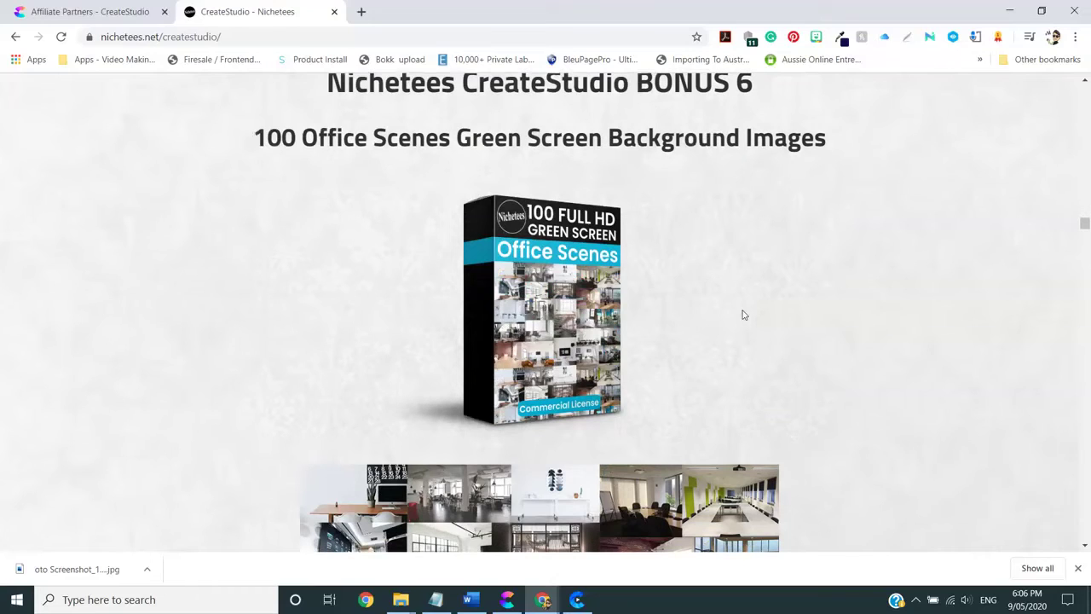
scroll(743, 316, "down", 6)
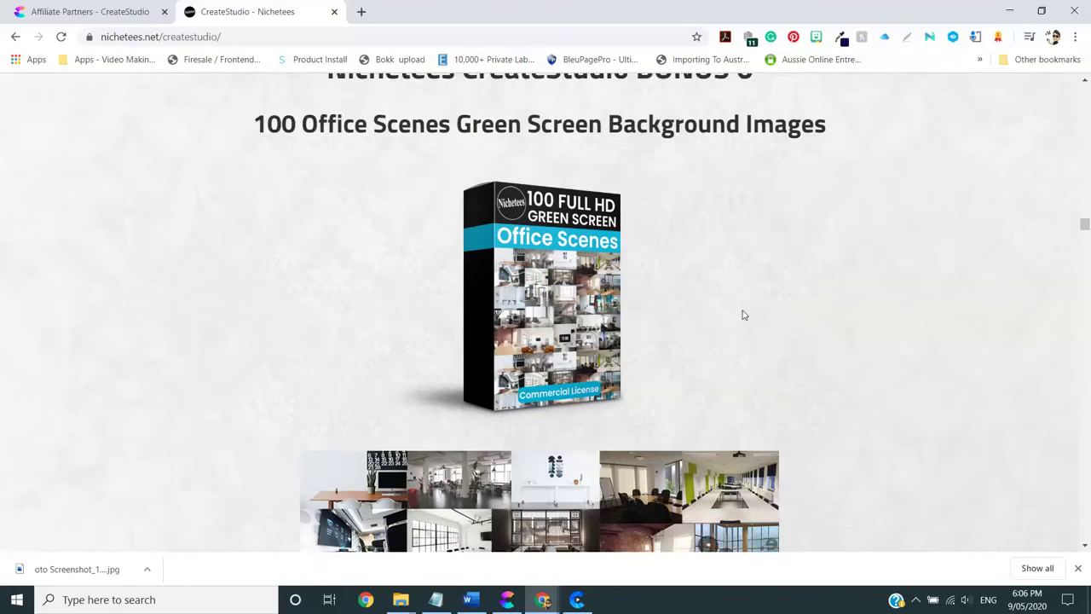
scroll(744, 316, "down", 2)
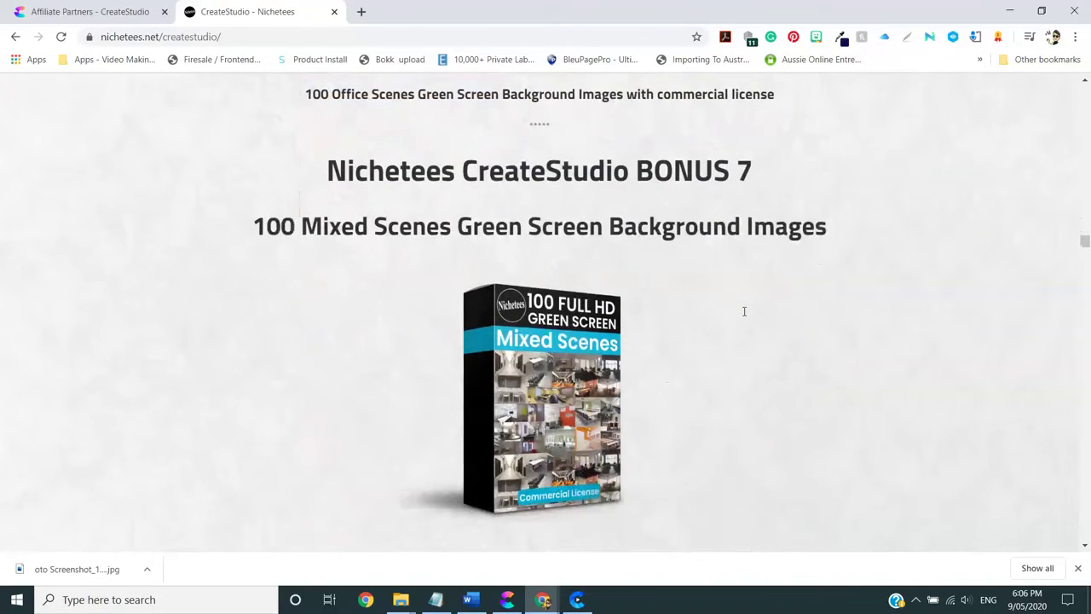
scroll(744, 314, "down", 5)
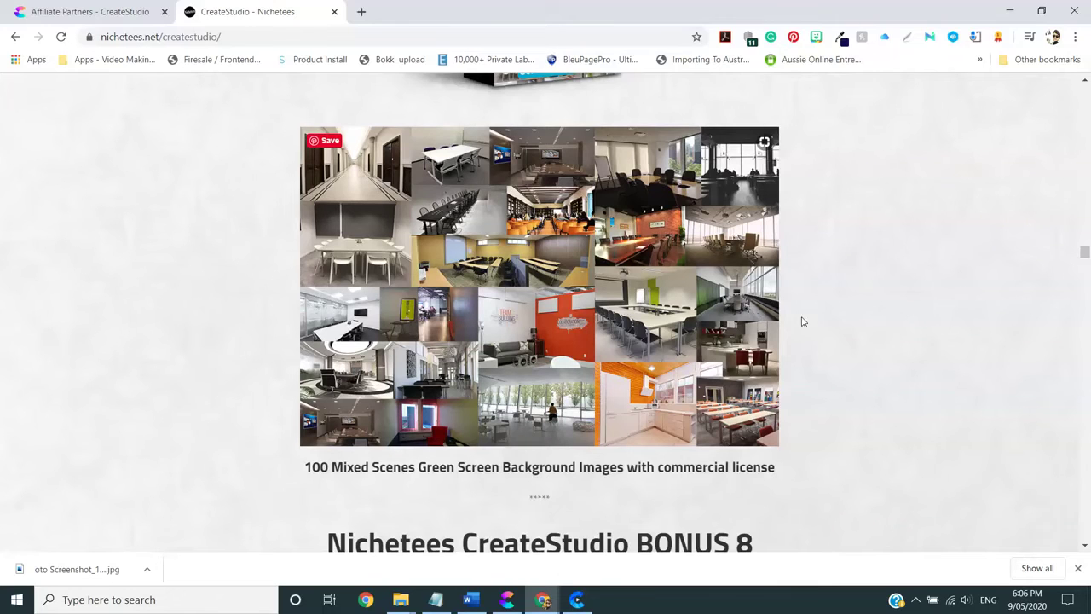
scroll(811, 344, "down", 1)
scroll(811, 344, "down", 4)
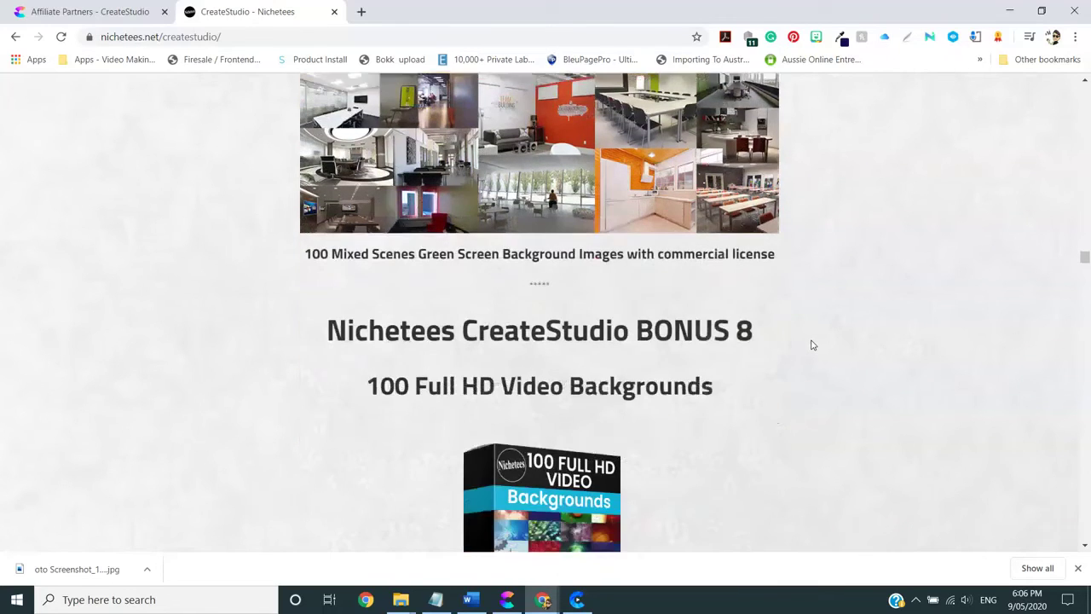
Scroll below the BONUS 8 backgrounds grid, play the blue motion background preview, then continue down
scroll(811, 344, "down", 2)
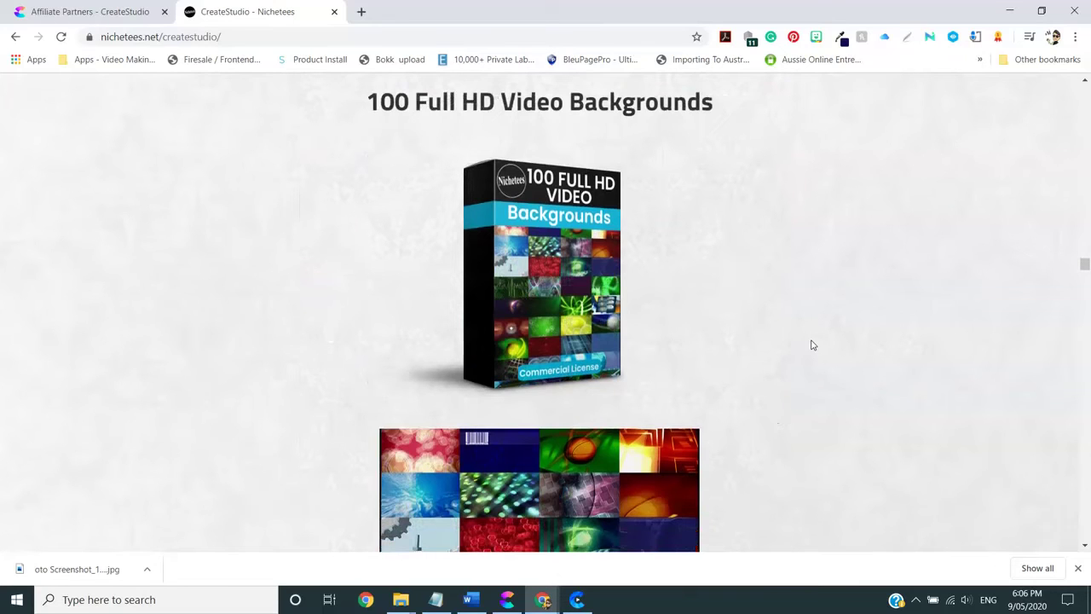
scroll(812, 344, "down", 2)
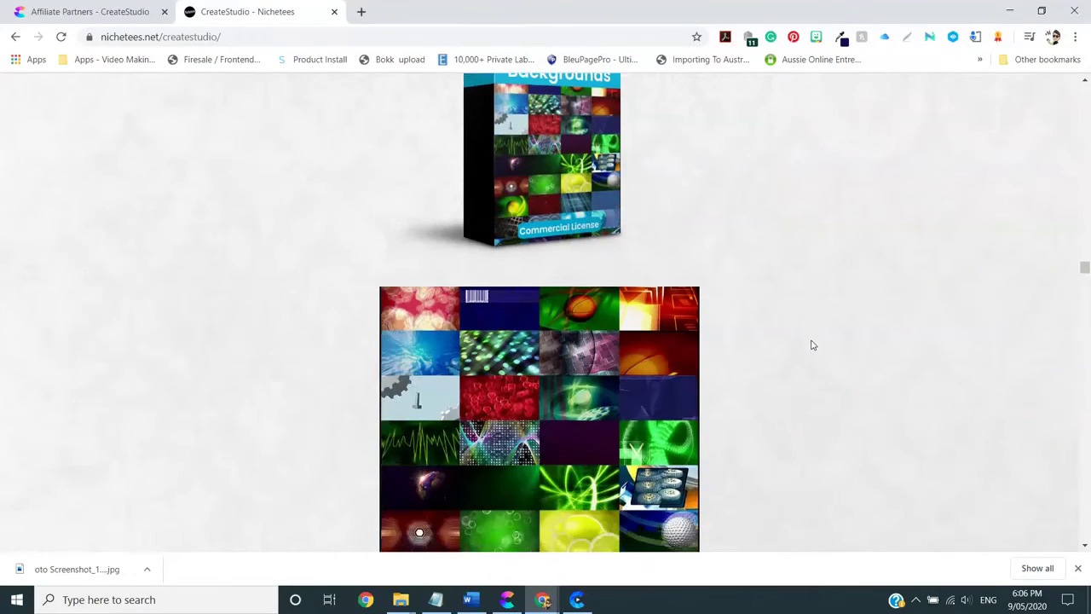
scroll(806, 350, "down", 1)
scroll(601, 357, "down", 6)
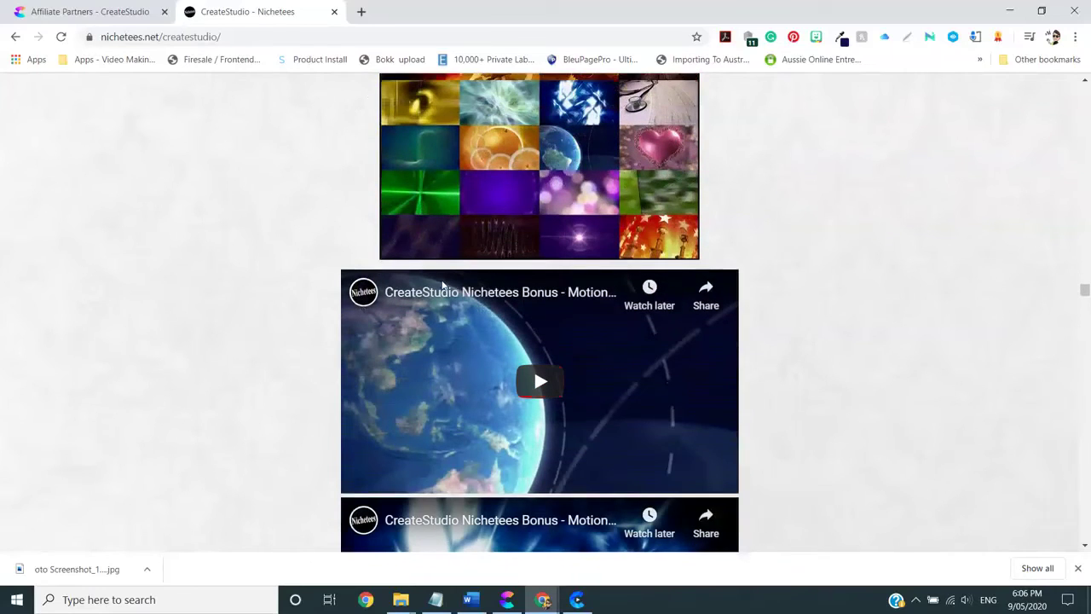
scroll(639, 305, "down", 2)
scroll(639, 305, "down", 9)
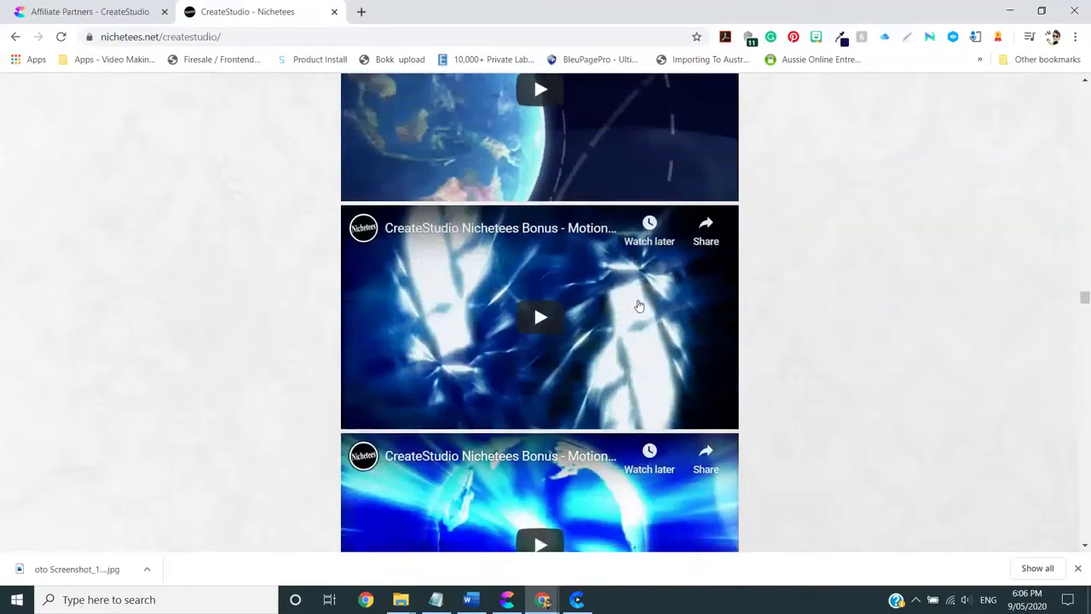
scroll(639, 305, "down", 2)
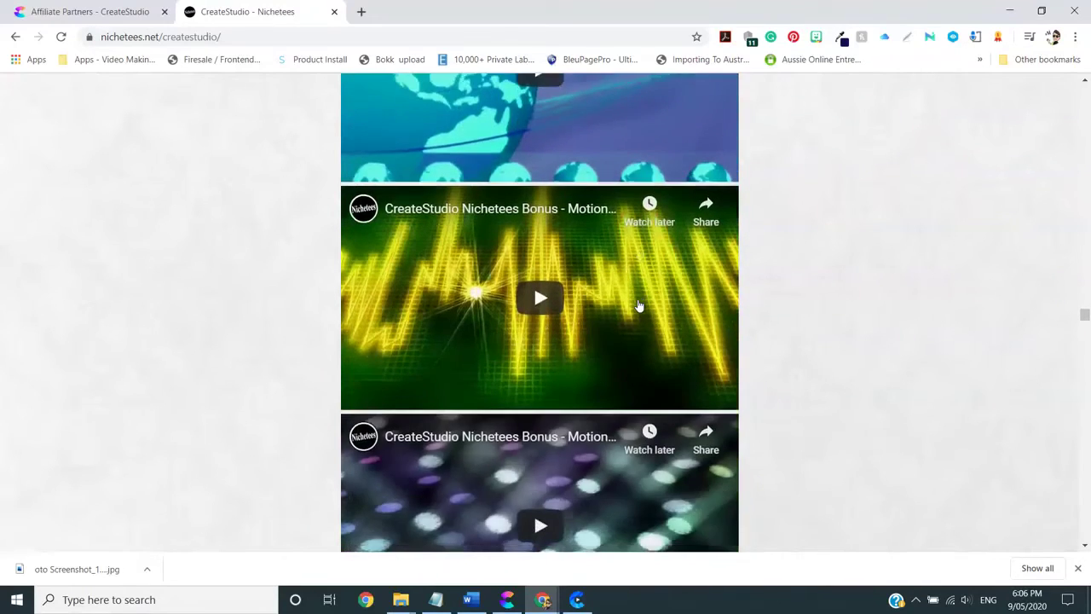
scroll(639, 306, "up", 5)
left_click(540, 204)
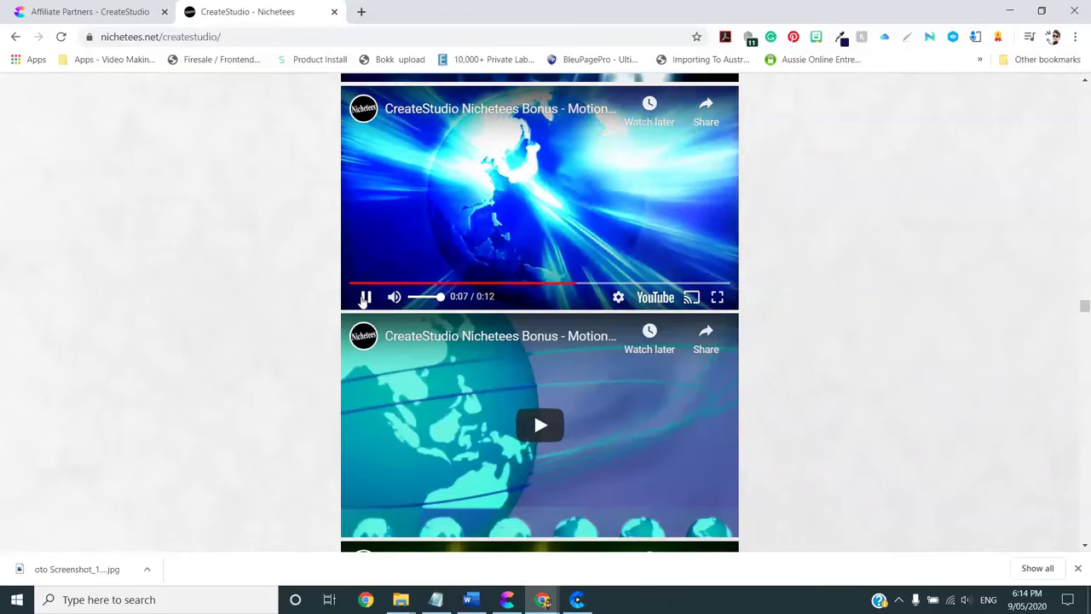
scroll(375, 304, "down", 4)
Scroll through the 500+ Transparent Photo Cutouts collage to BONUS 10, 650+ HD Photo Backdrops
scroll(378, 305, "down", 8)
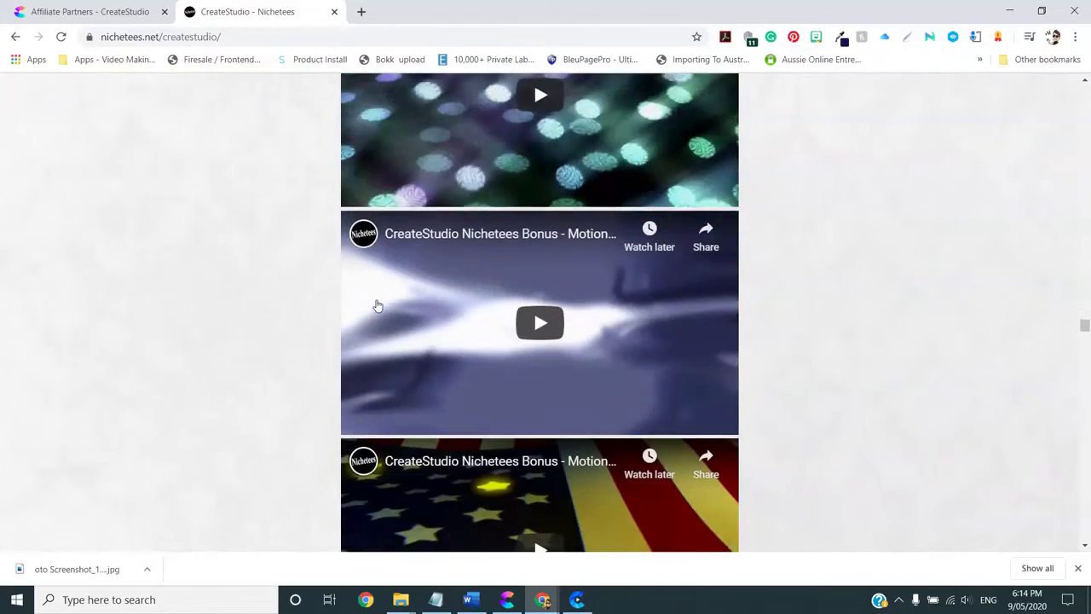
scroll(378, 305, "down", 3)
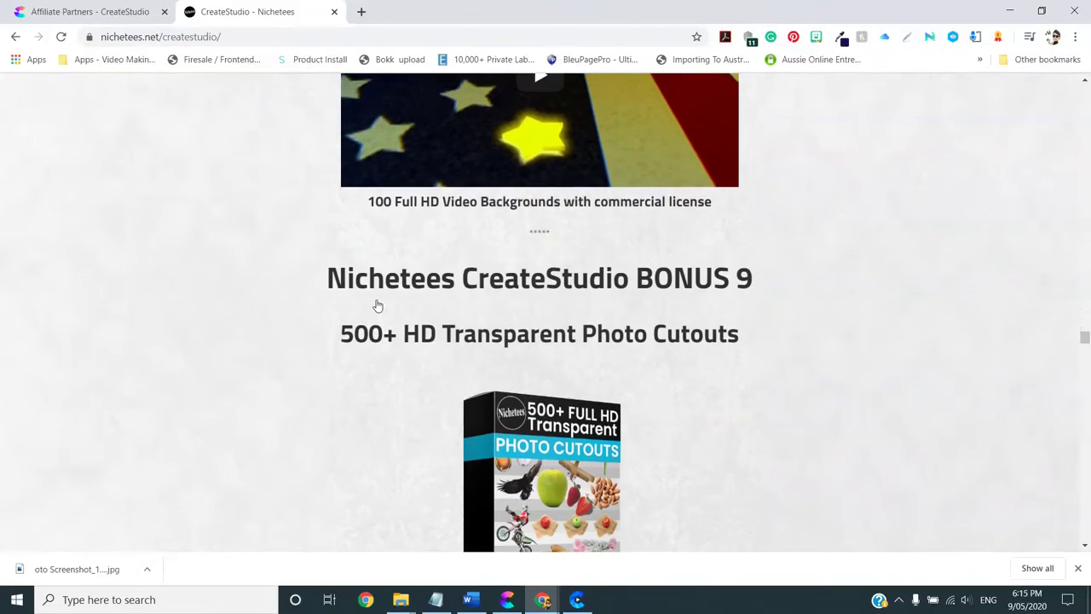
scroll(377, 305, "up", 6)
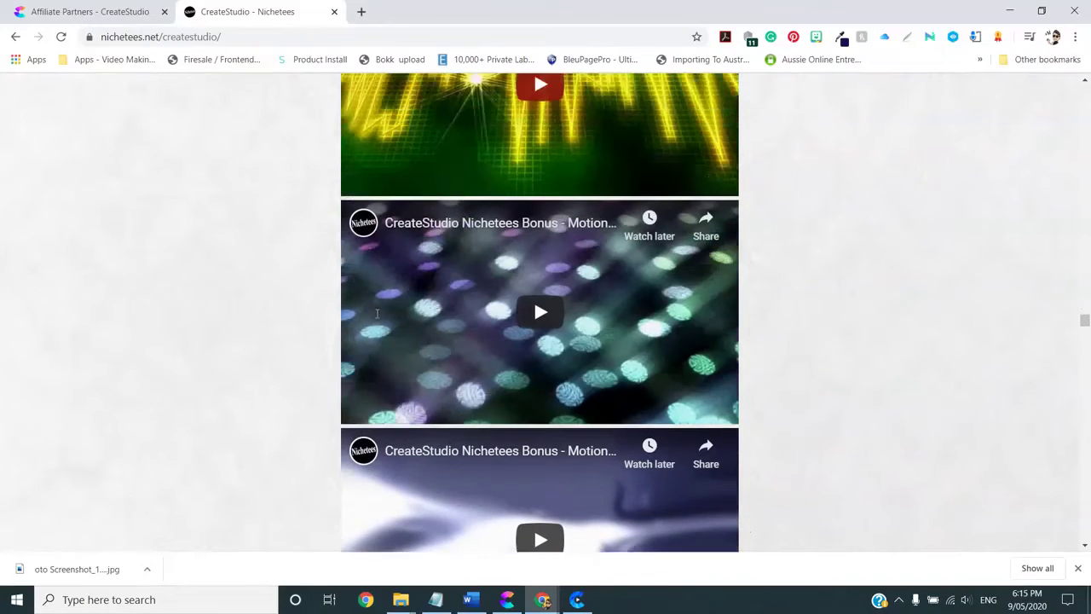
scroll(377, 314, "down", 2)
scroll(377, 314, "down", 5)
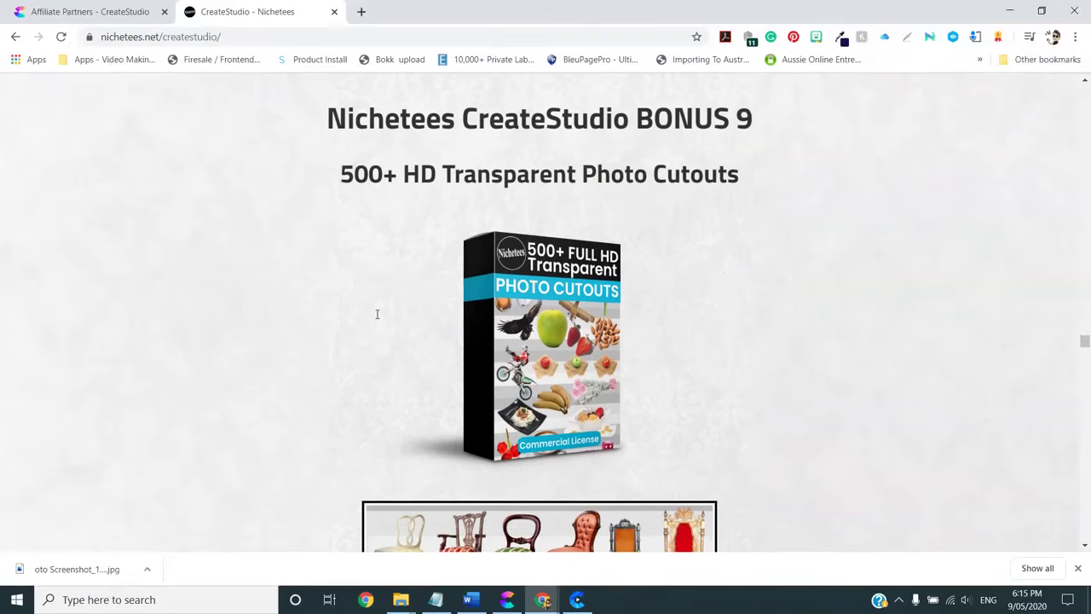
scroll(401, 308, "down", 5)
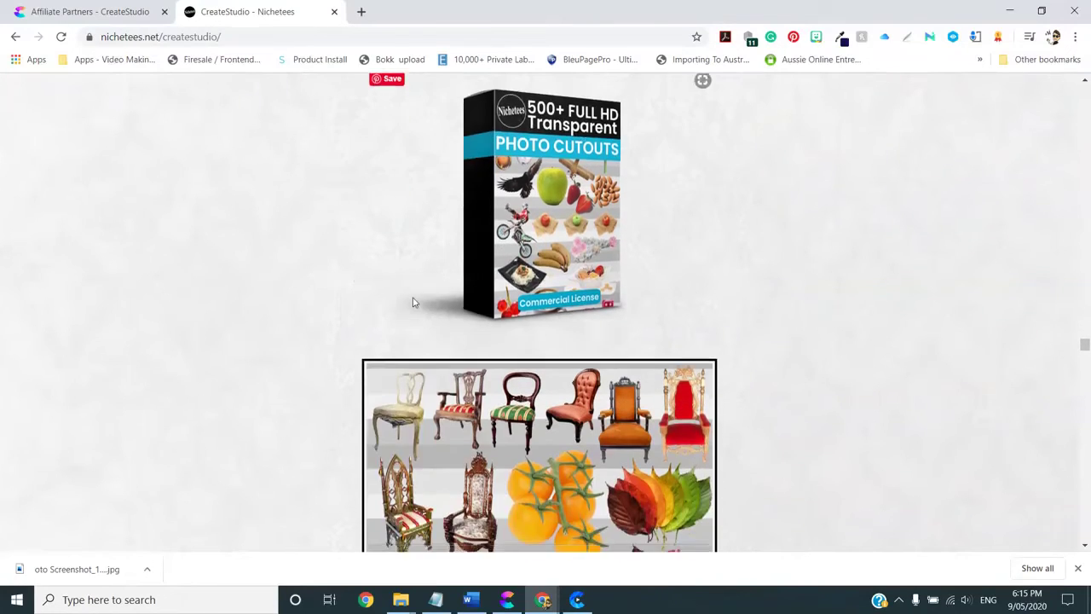
scroll(415, 296, "down", 3)
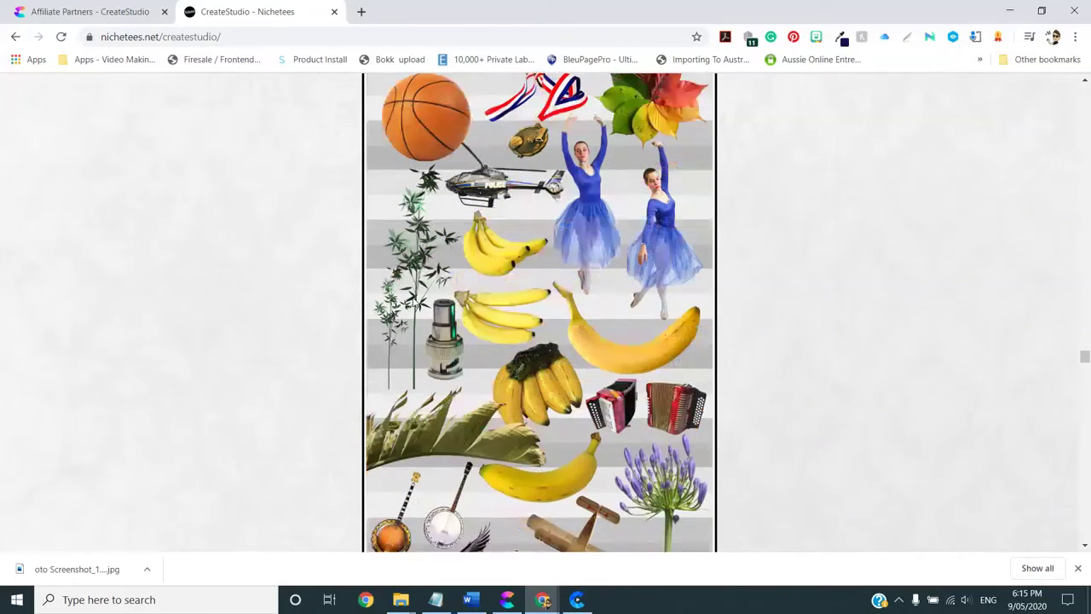
scroll(418, 298, "down", 7)
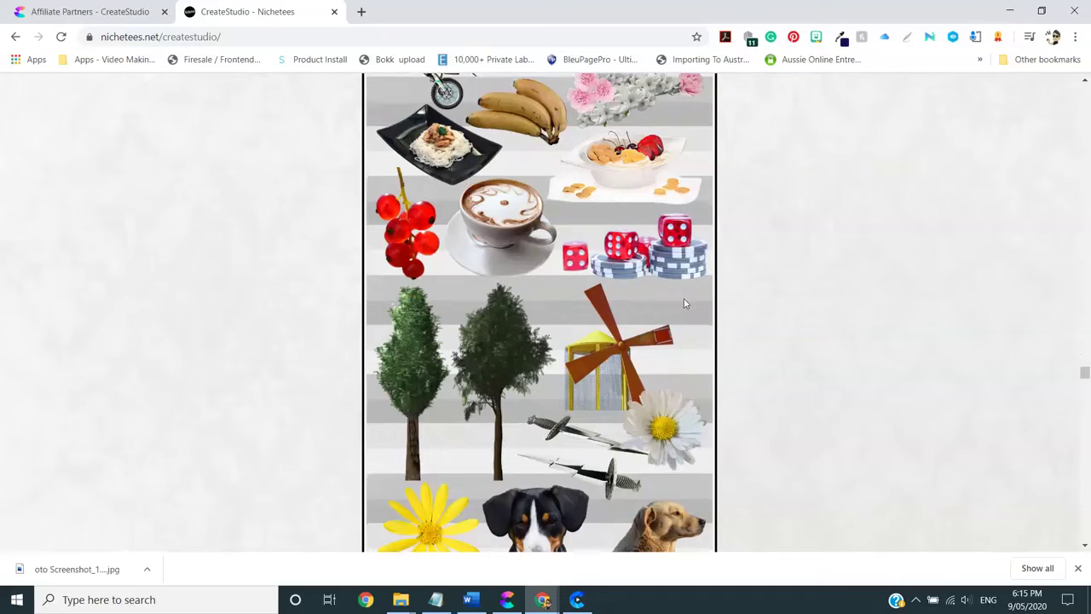
scroll(603, 345, "down", 2)
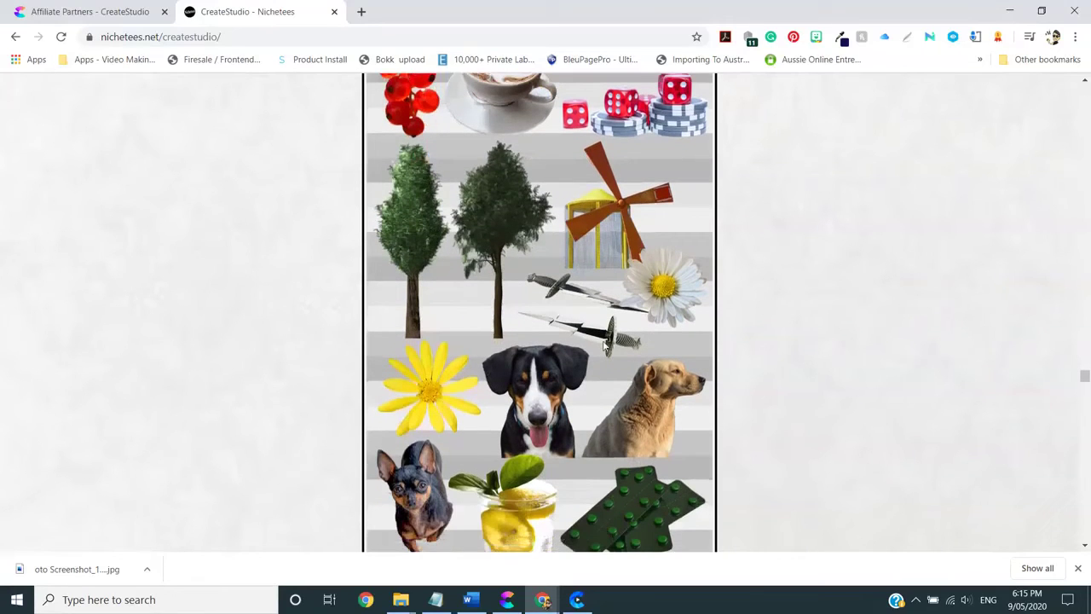
scroll(603, 345, "down", 15)
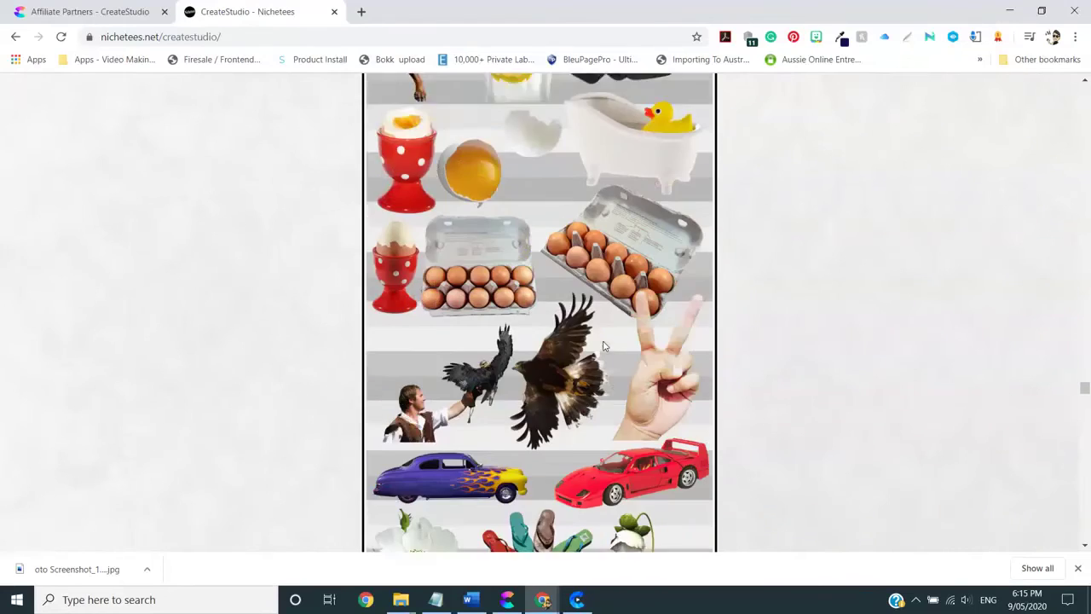
scroll(603, 345, "down", 3)
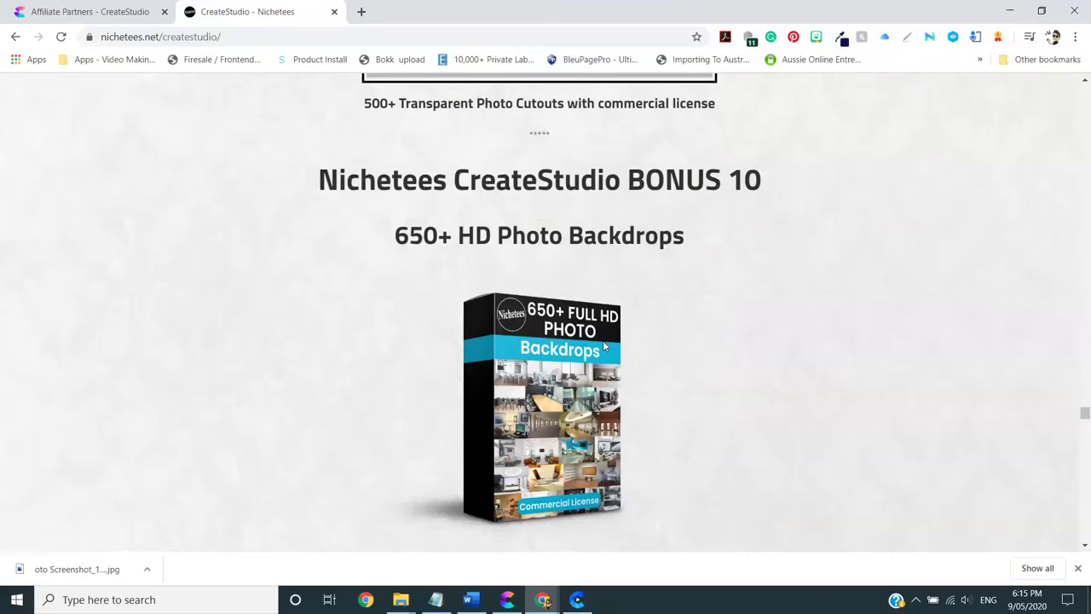
Scroll through the Accountant-to-Restaurant backdrop categories to BONUS 11, the Animation Playbook Course
scroll(604, 345, "down", 6)
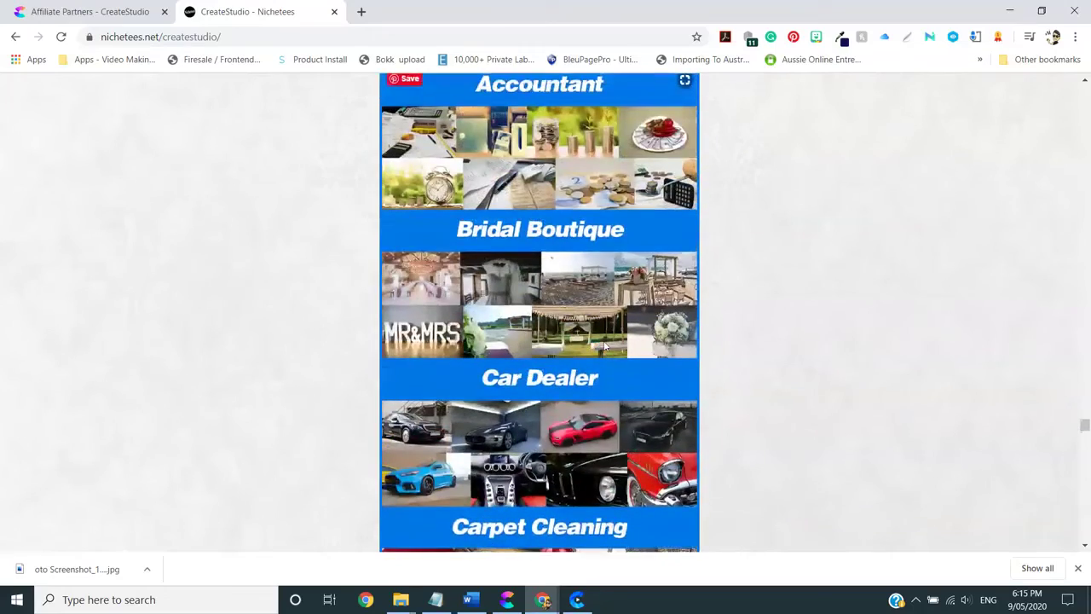
scroll(605, 345, "down", 8)
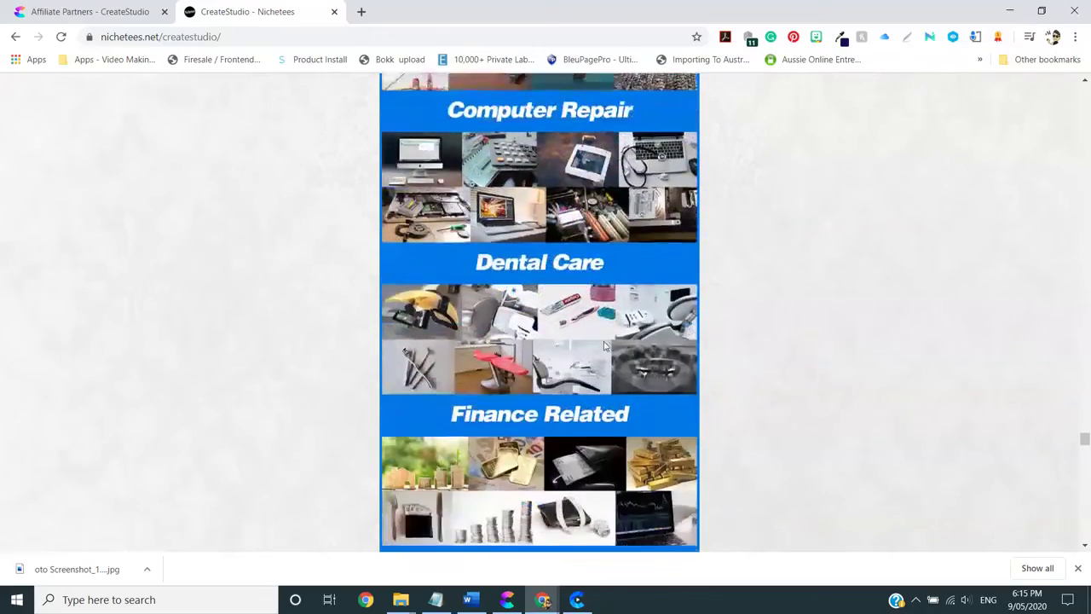
scroll(605, 345, "down", 10)
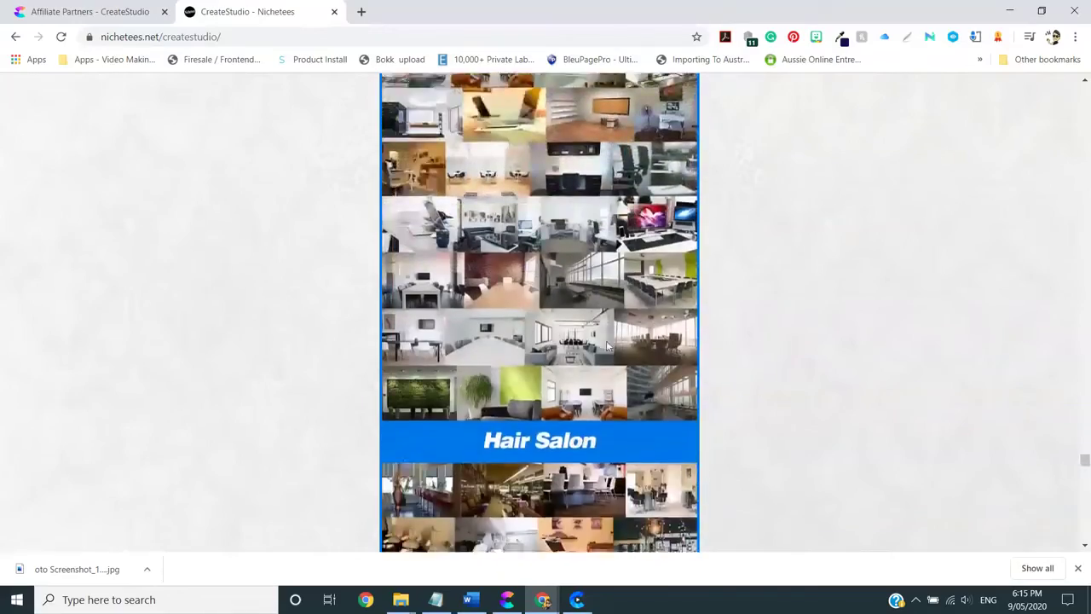
scroll(606, 340, "down", 10)
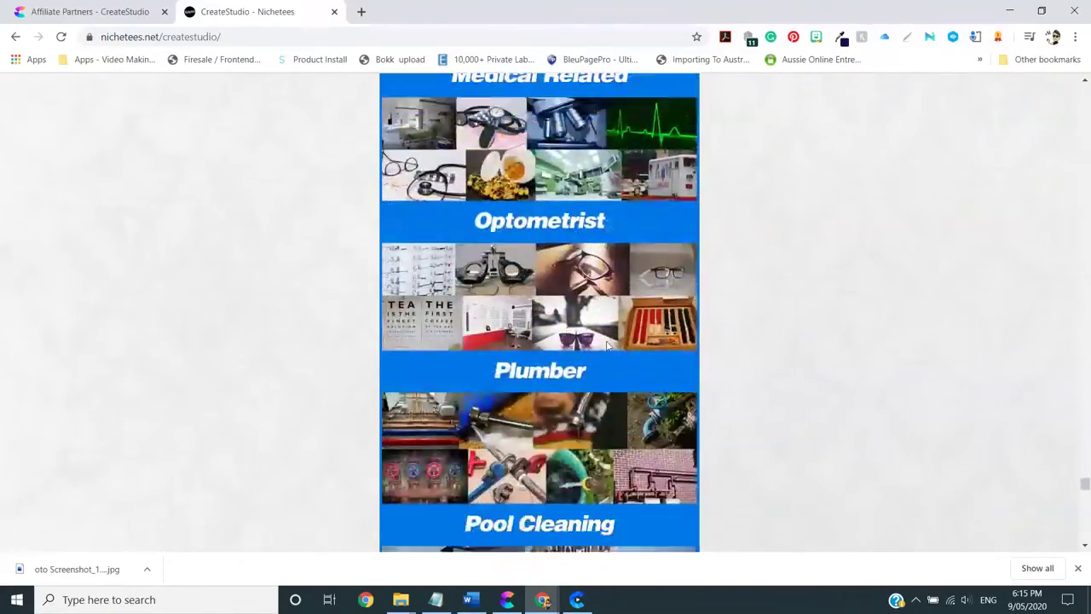
scroll(607, 344, "down", 6)
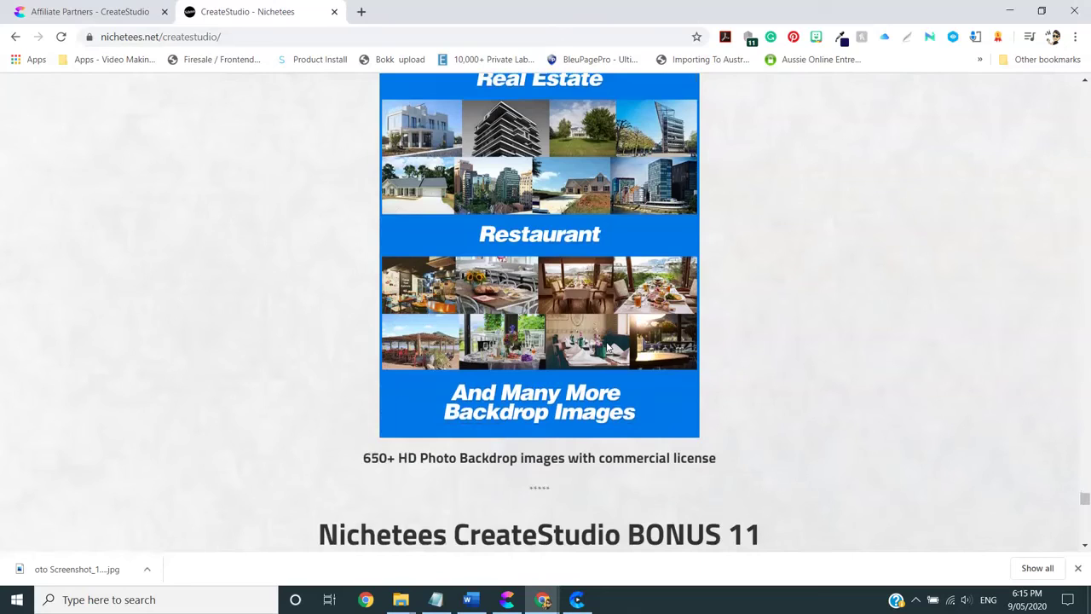
scroll(608, 345, "down", 4)
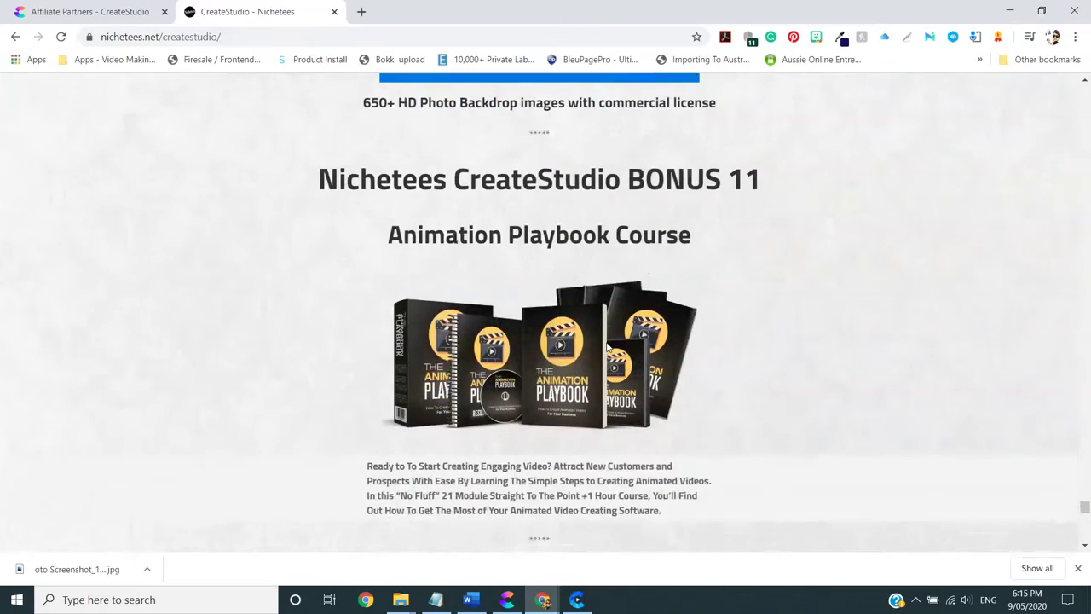
Scroll past BONUS 11 and 12 to the 'Get your copy of CreateStudio' banner
scroll(607, 345, "down", 1)
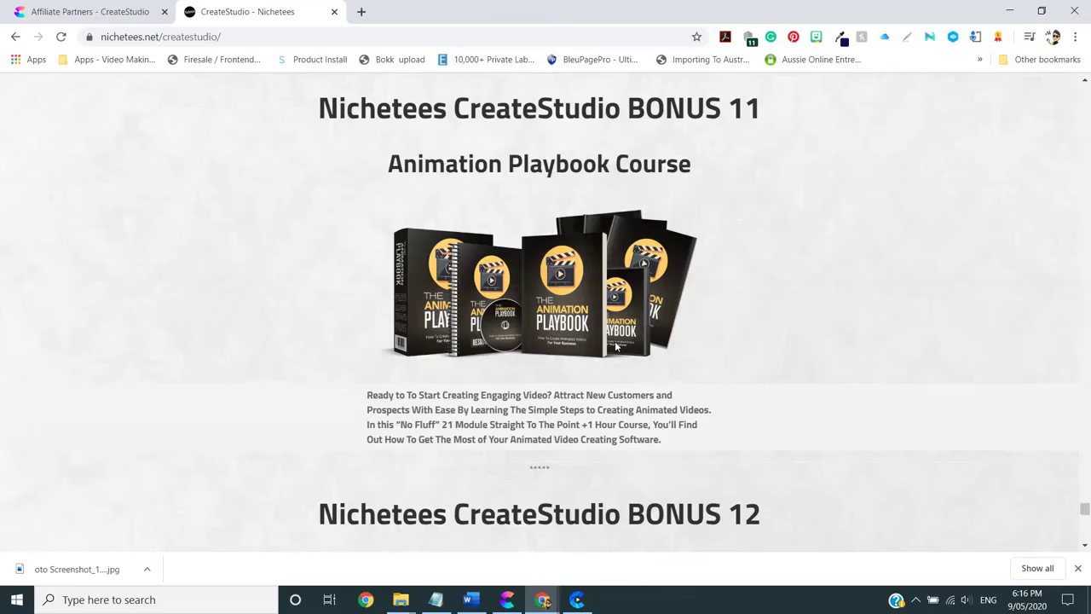
scroll(616, 346, "down", 4)
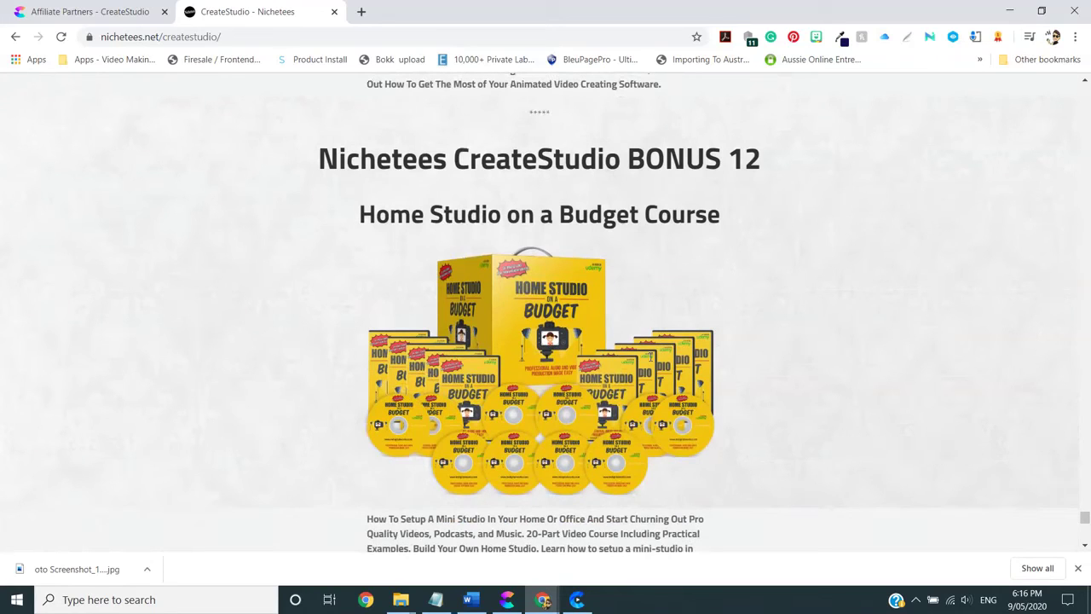
scroll(656, 350, "down", 5)
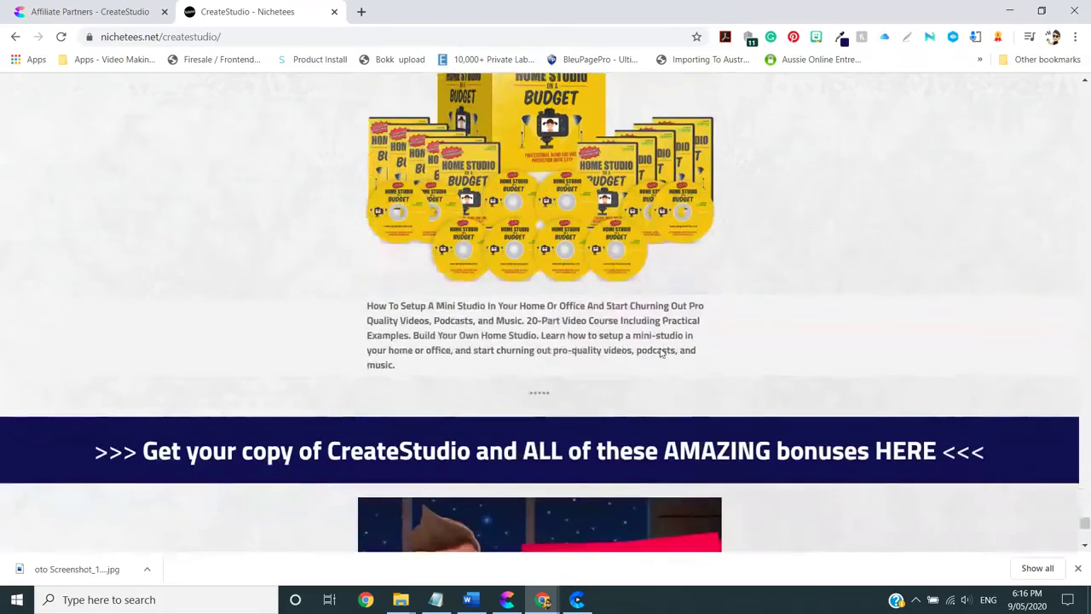
scroll(661, 347, "down", 2)
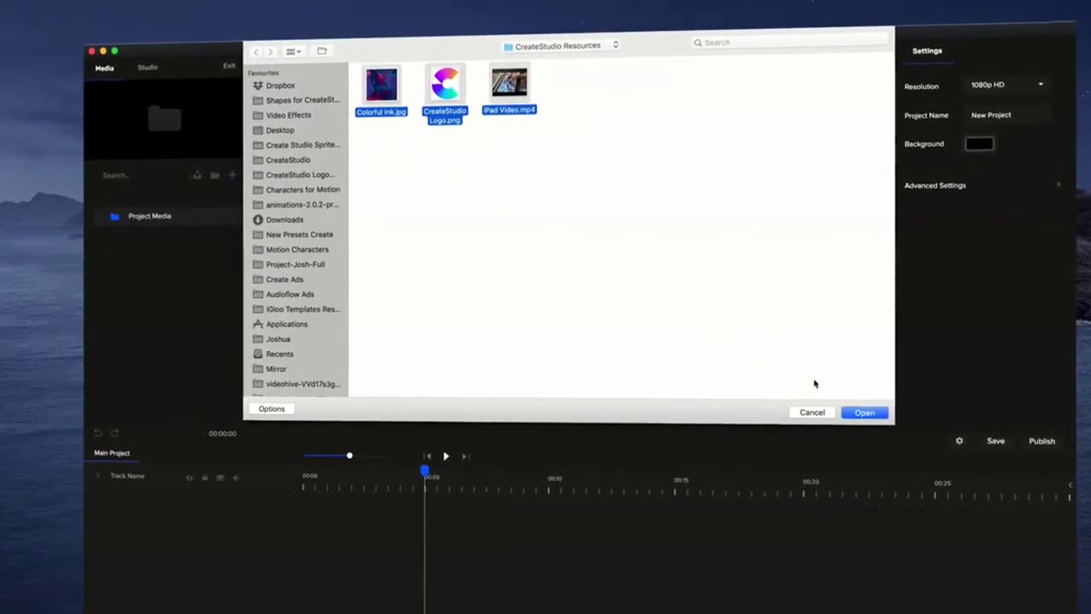
Import the chosen image and video files, then preview the Rock Music Track and YouTube channel projects
left_click(864, 412)
left_click(495, 63)
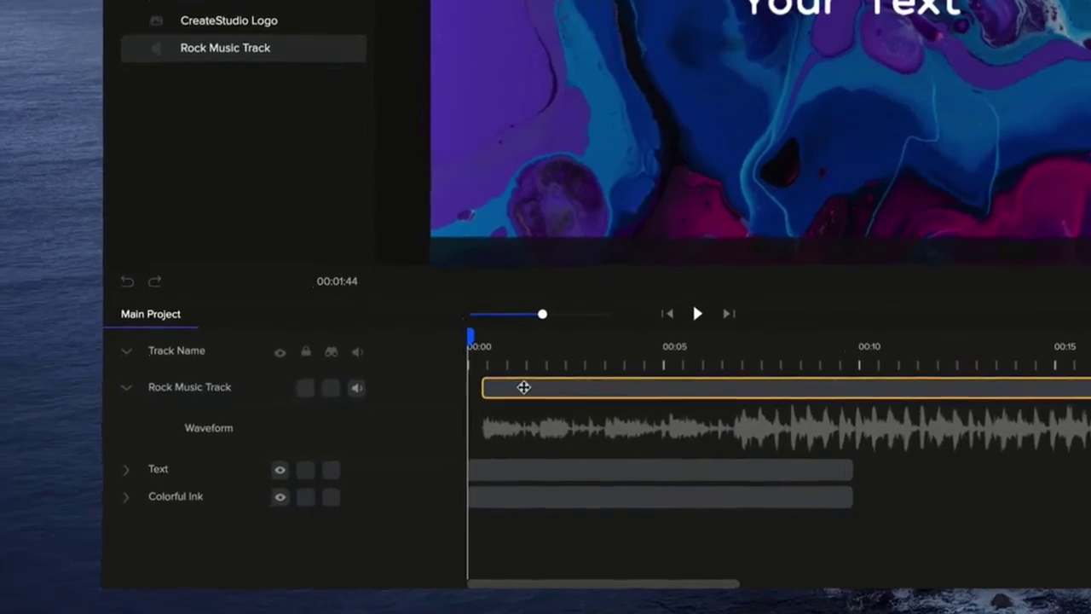
left_click(523, 387)
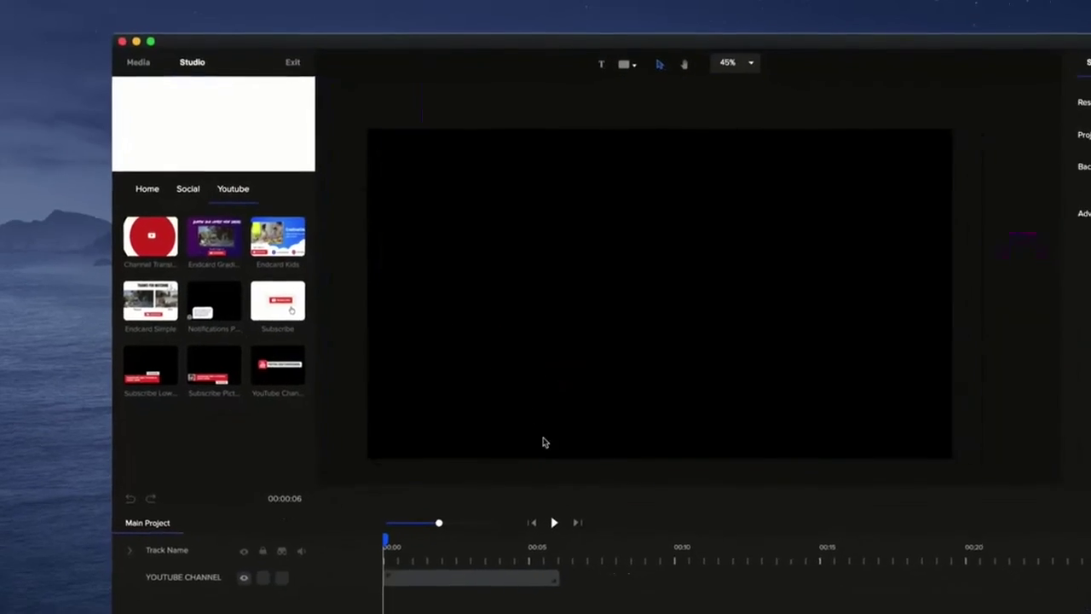
left_click(554, 522)
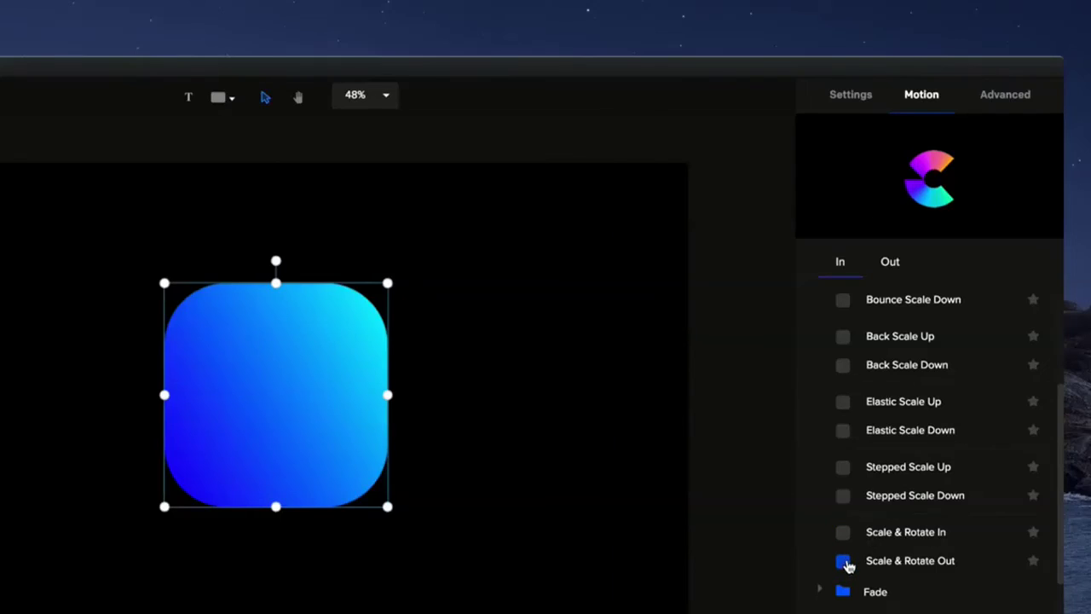
Give the blue gradient square Scale & Rotate Out with Scale and Rotation keyframes, then play it
left_click(843, 562)
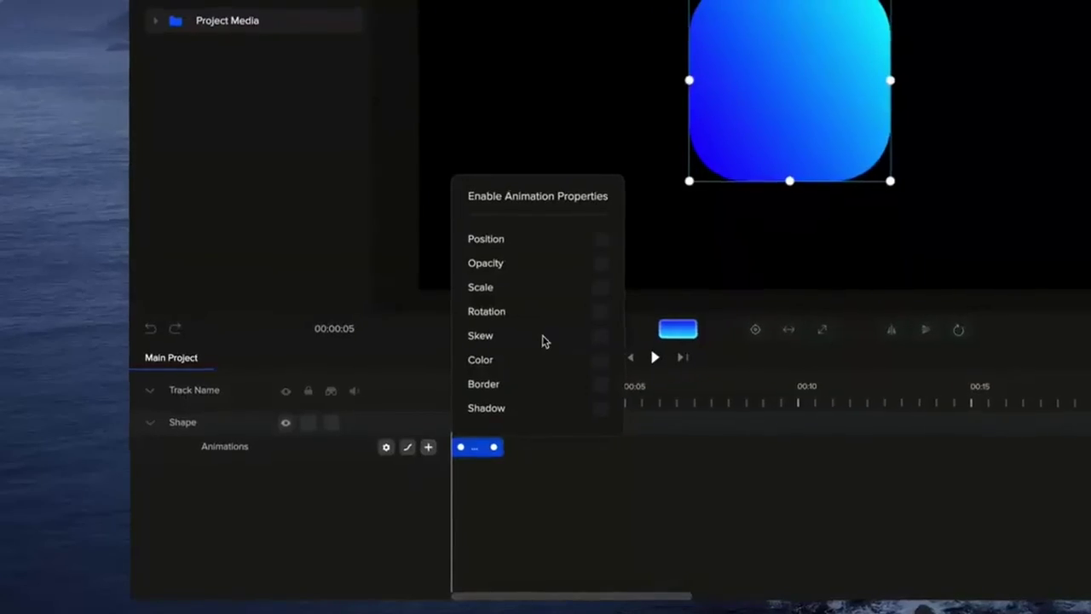
left_click(600, 288)
left_click(601, 311)
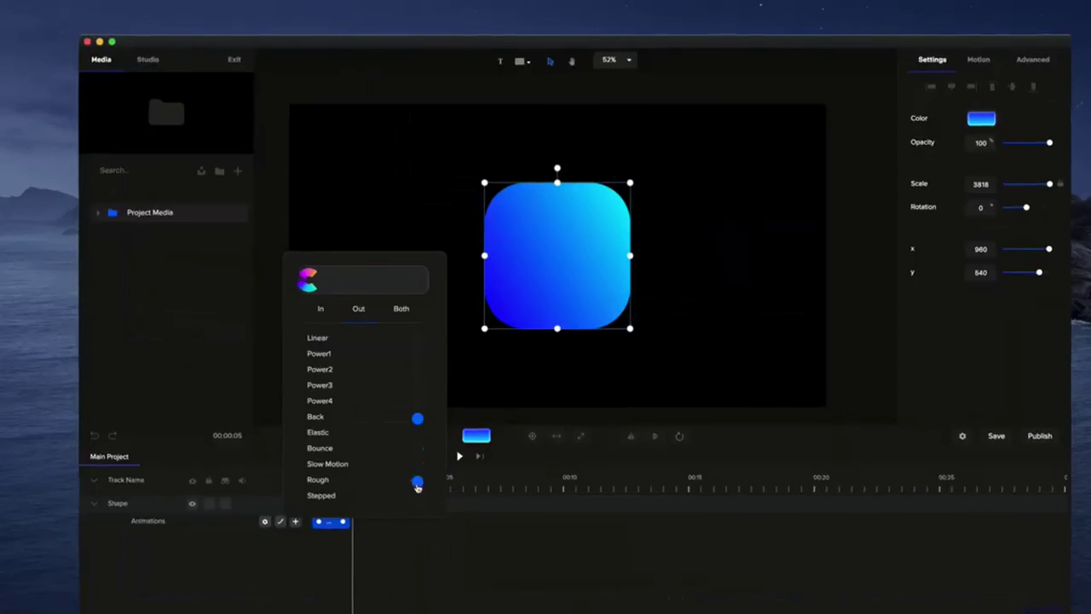
left_click(418, 480)
left_click(454, 459)
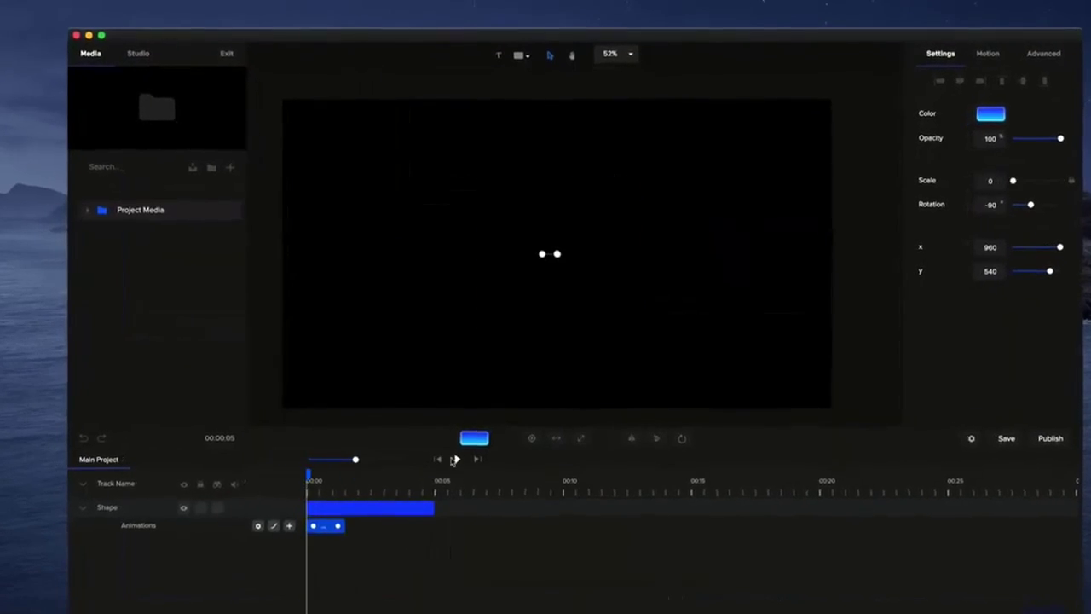
left_click(454, 459)
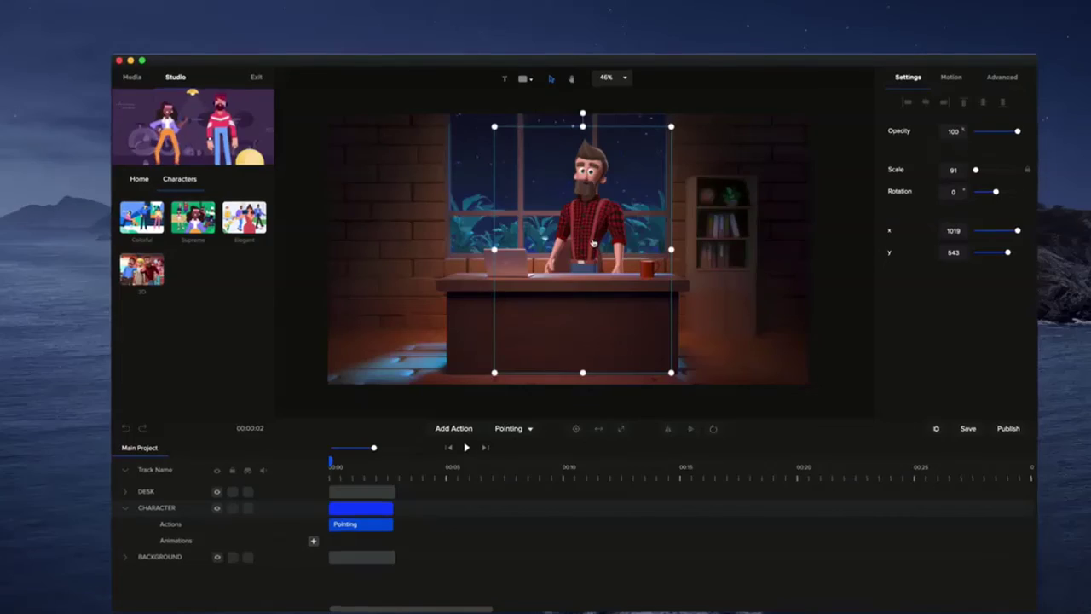
Switch the bearded desk character's action from Pointing to Thumbs Up via the action list
left_click(508, 431)
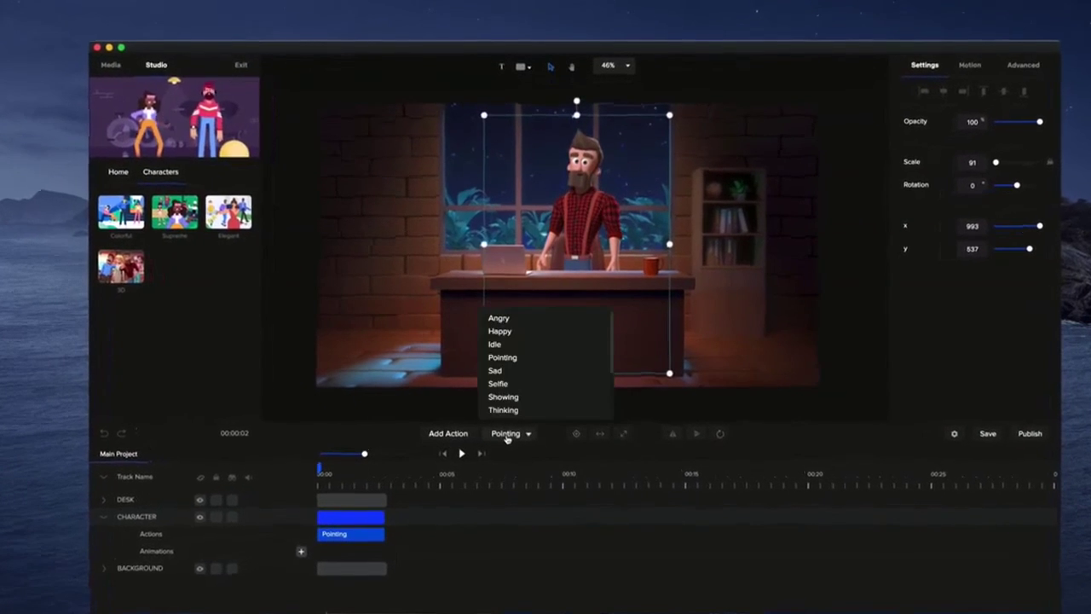
scroll(523, 375, "down", 3)
left_click(528, 365)
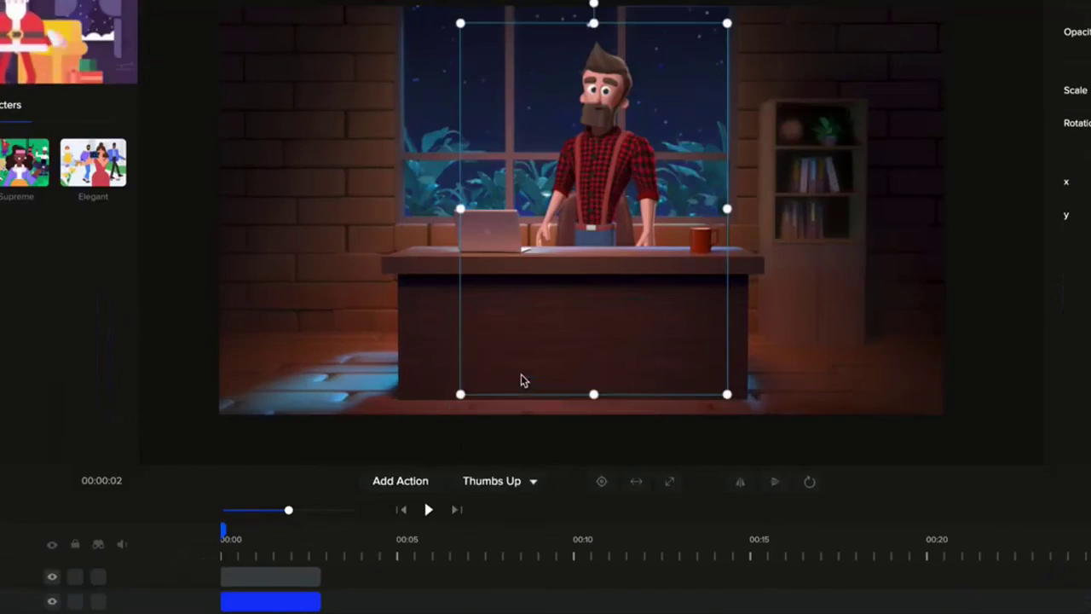